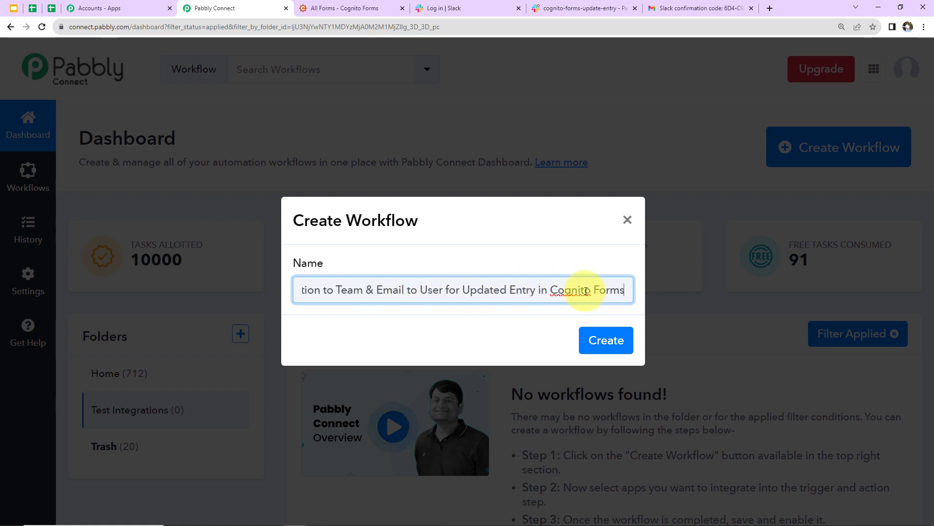
# - Create the named workflow and collapse the trigger step's Choose App panel in the editor
pyautogui.click(590, 339)
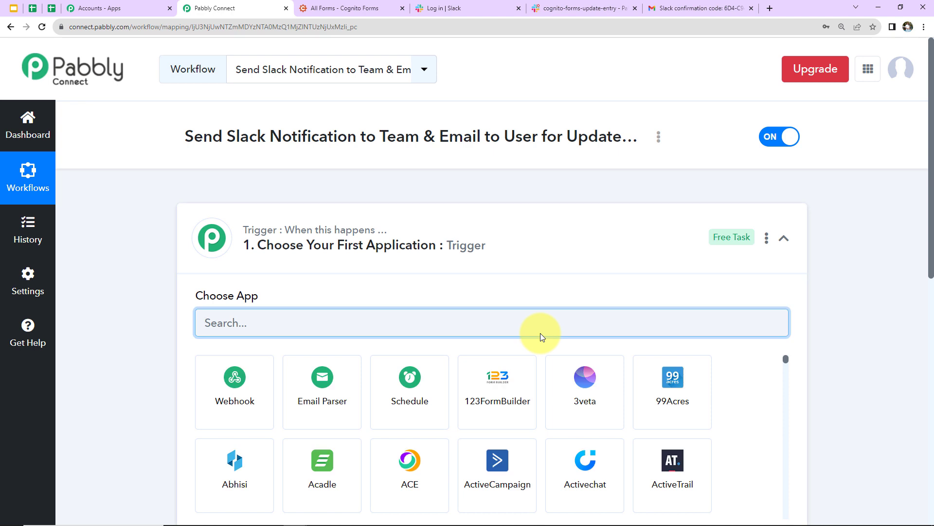
pyautogui.click(783, 237)
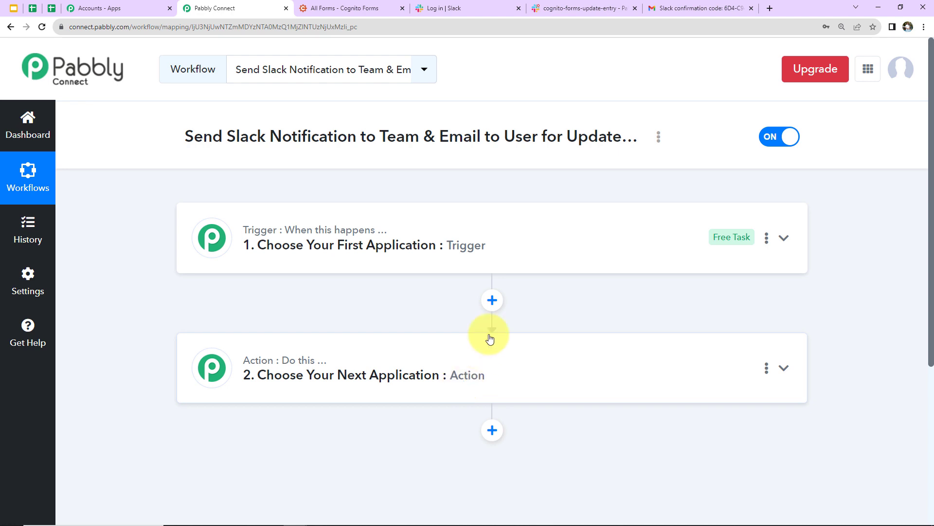
# - Set the trigger app to Cognito Forms with the Update Entry event, and copy its webhook URL
pyautogui.click(465, 249)
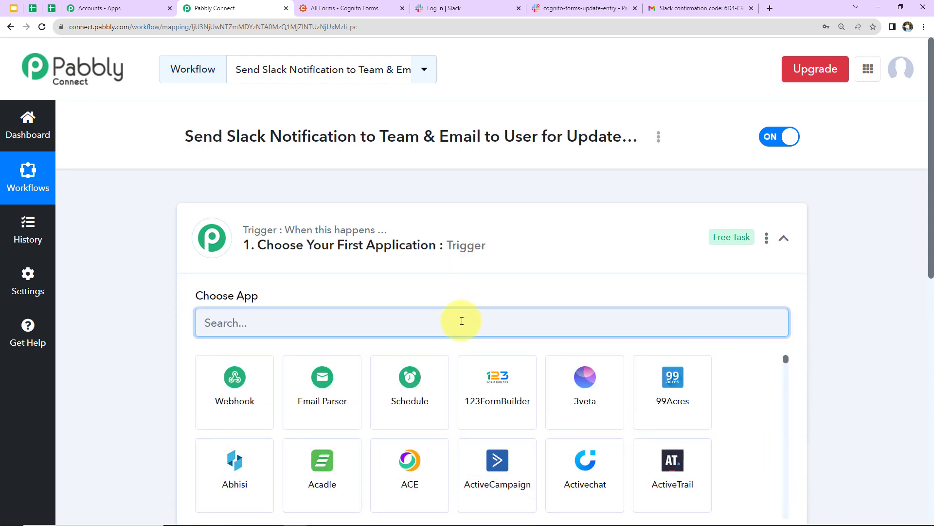
pyautogui.write('cog')
pyautogui.click(233, 387)
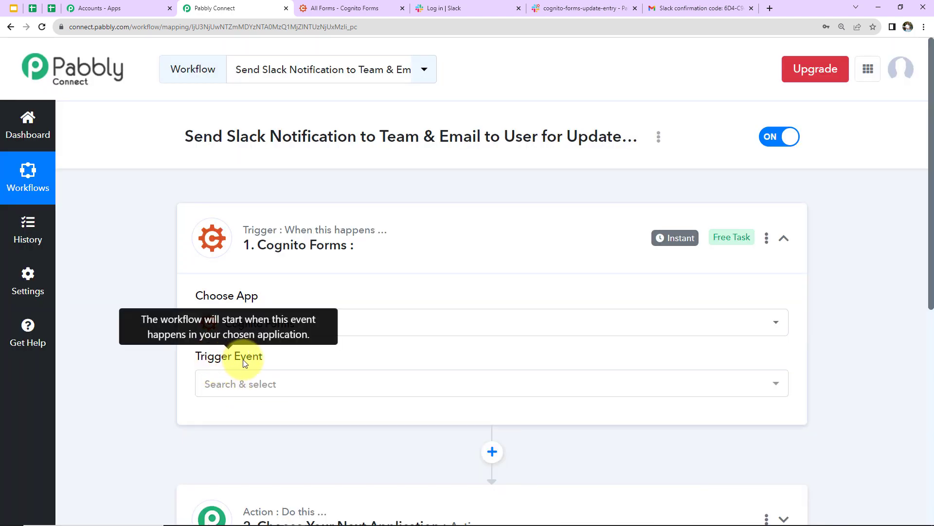
pyautogui.click(238, 390)
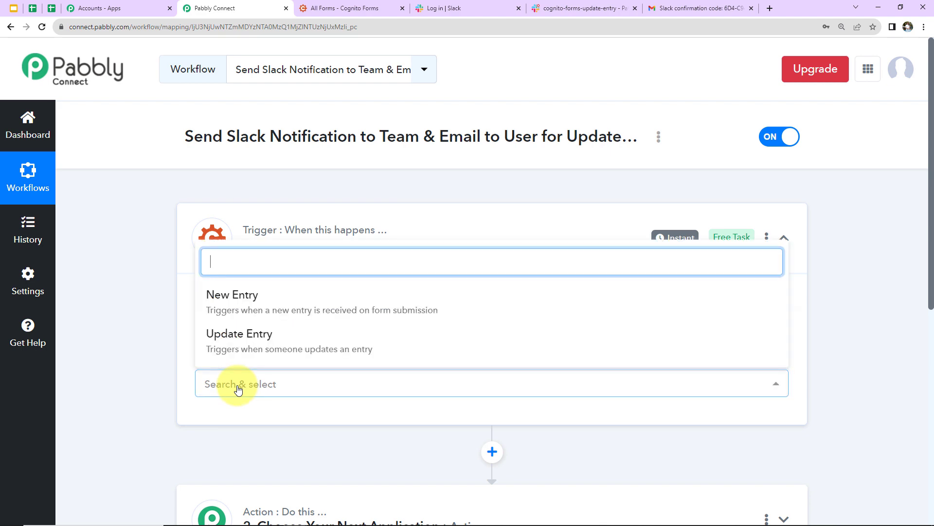
pyautogui.click(237, 347)
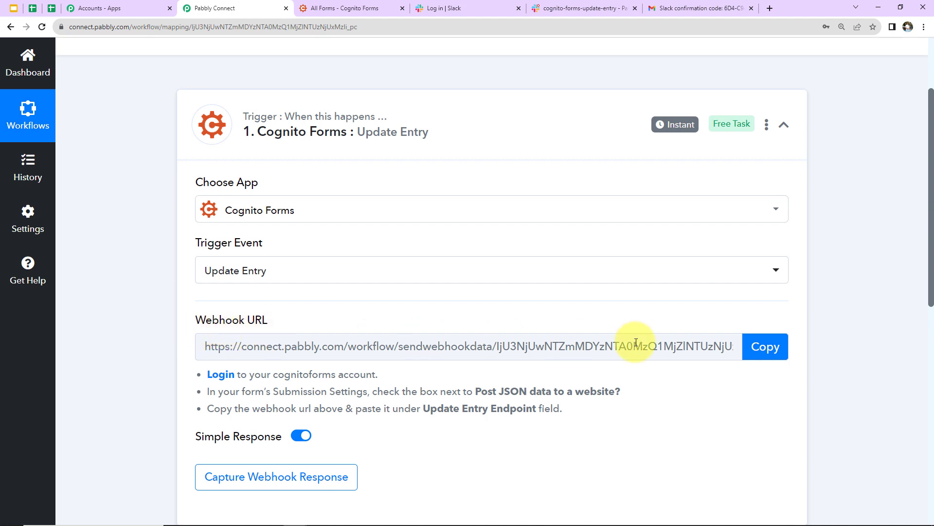
pyautogui.click(746, 350)
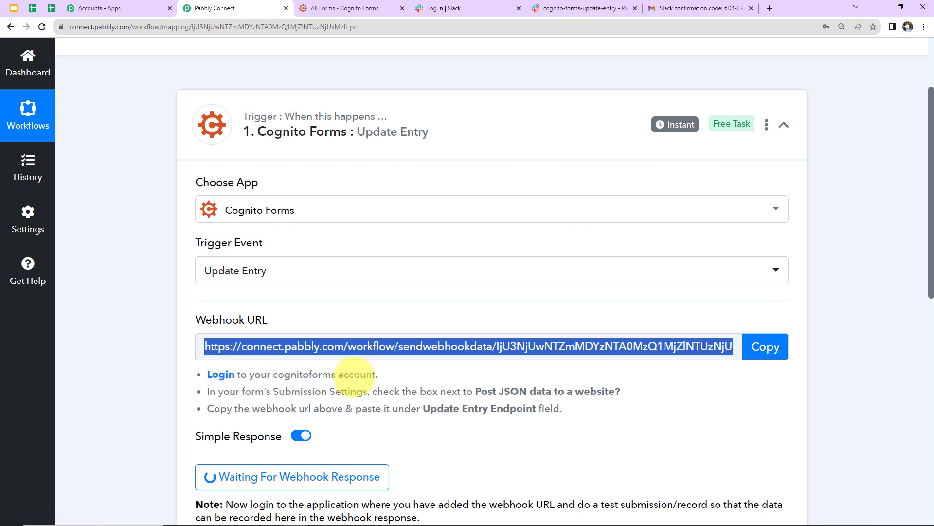
# - In the Subscriber Form settings, expand Post JSON Data to a Website and select the Update Entry Endpoint field
pyautogui.click(361, 6)
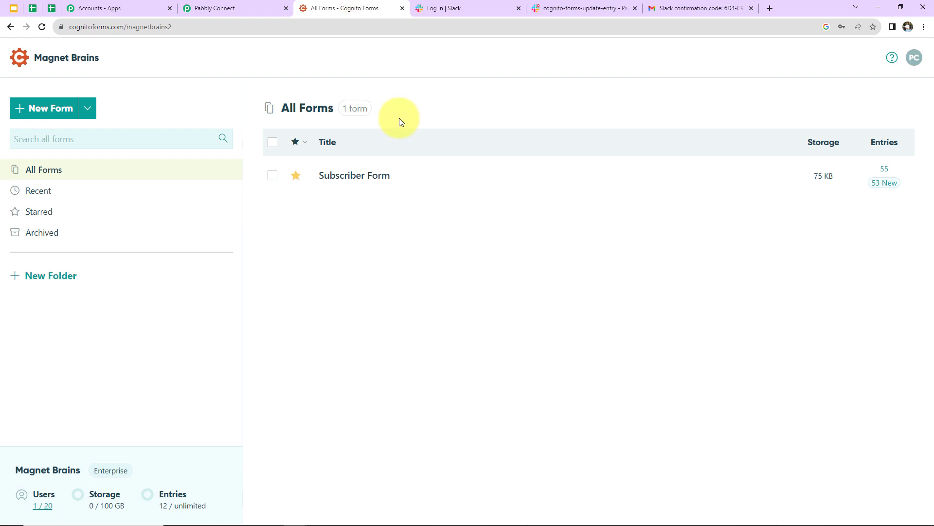
pyautogui.moveTo(355, 190)
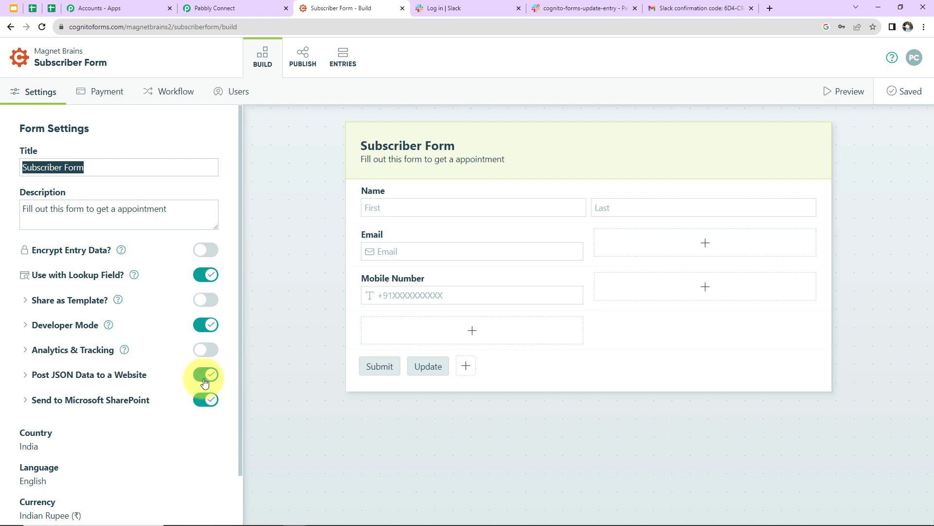
pyautogui.click(160, 376)
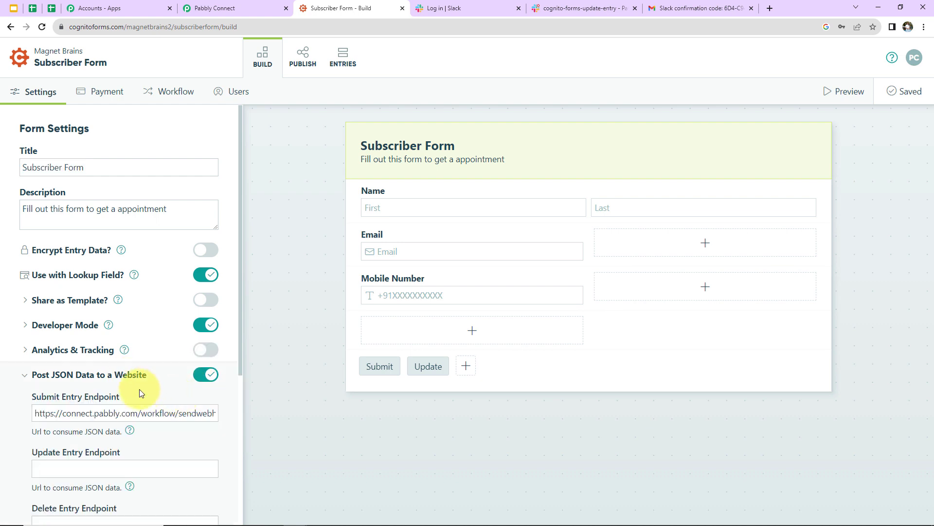
pyautogui.scroll(-2, 139, 389)
pyautogui.click(67, 359)
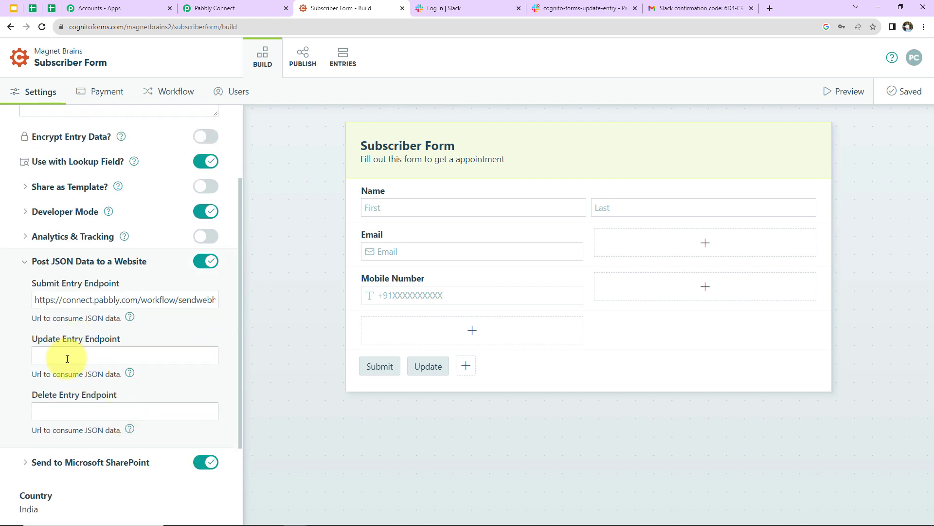
# - Paste the Pabbly webhook URL into Update Entry Endpoint and save the form
pyautogui.click(207, 10)
pyautogui.click(768, 344)
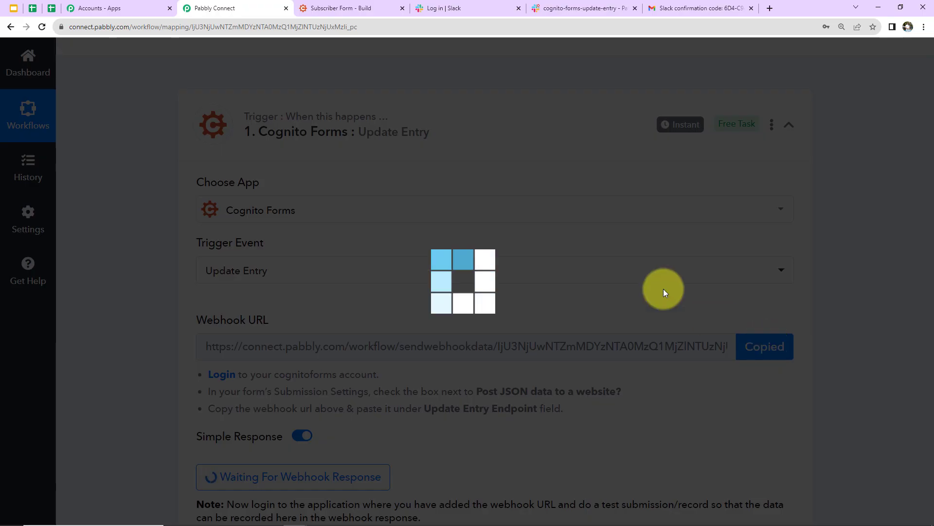
pyautogui.click(343, 8)
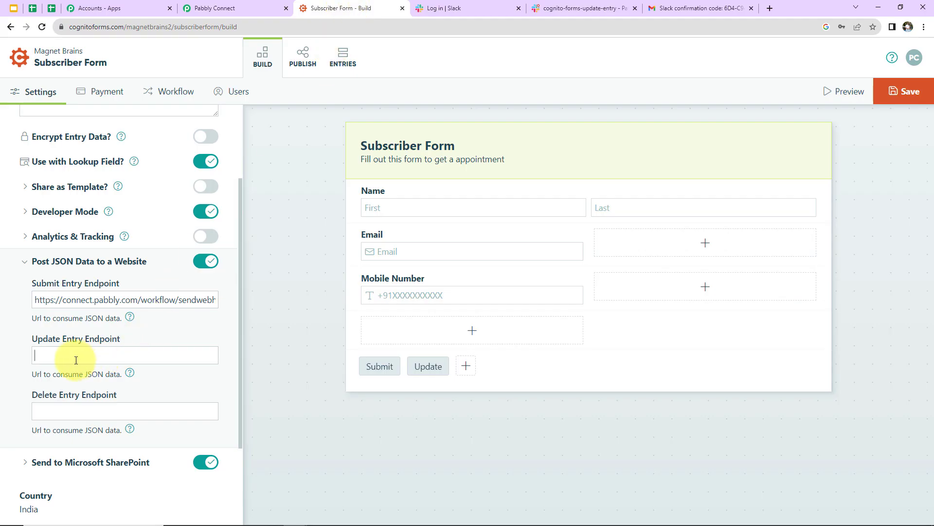
pyautogui.hotkey('ctrl', 'v')
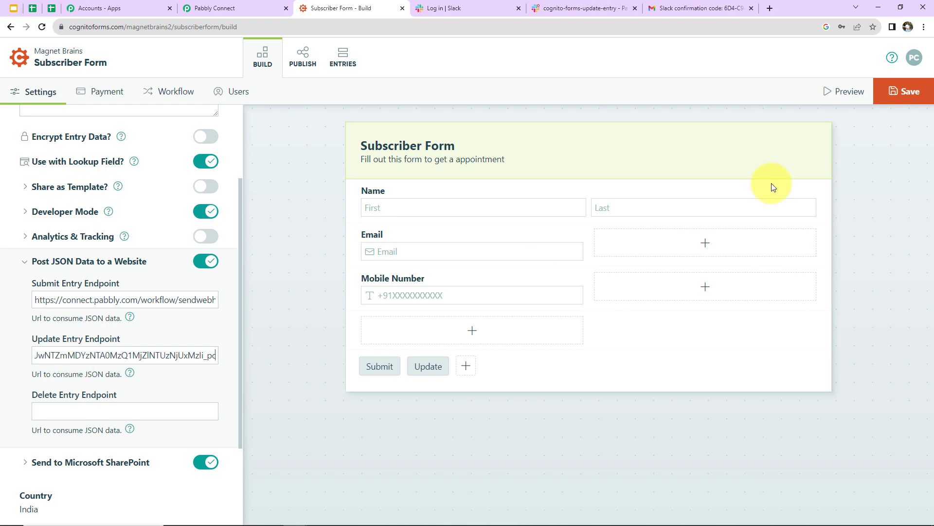
pyautogui.click(903, 90)
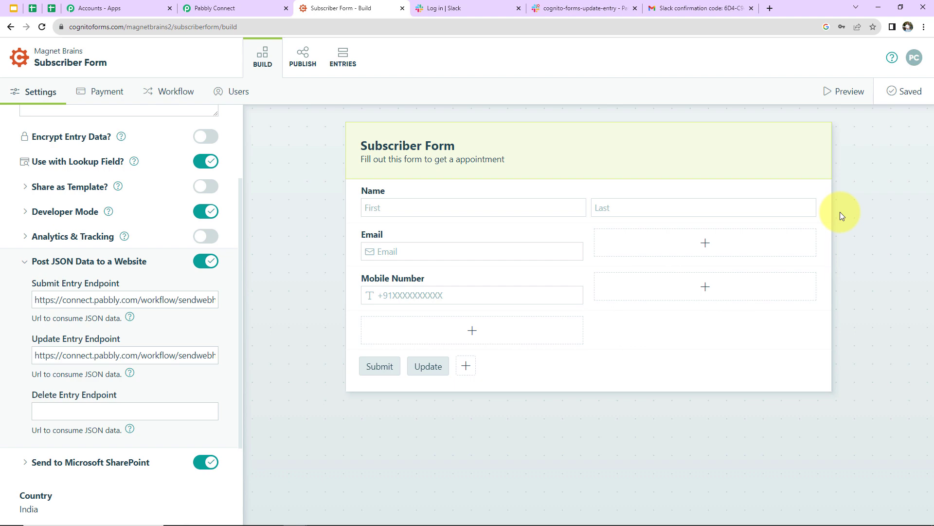
pyautogui.click(238, 9)
# - Confirm the Pabbly trigger still shows Waiting For Webhook Response, then return to the Subscriber Form builder
pyautogui.click(154, 188)
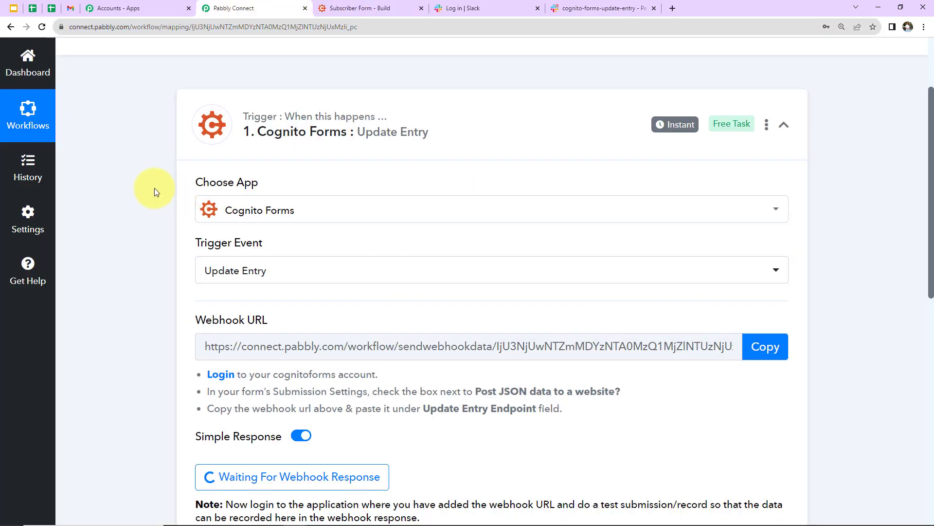
pyautogui.scroll(-2, 154, 188)
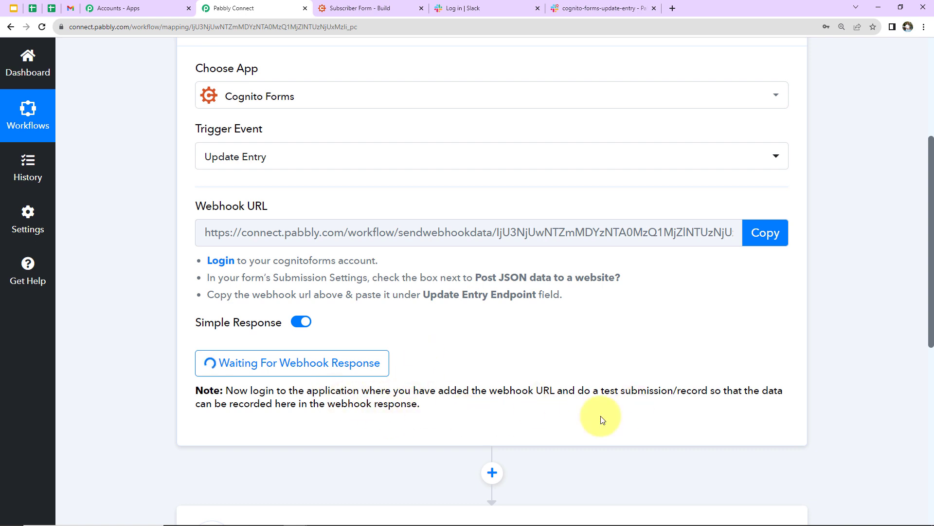
pyautogui.click(370, 7)
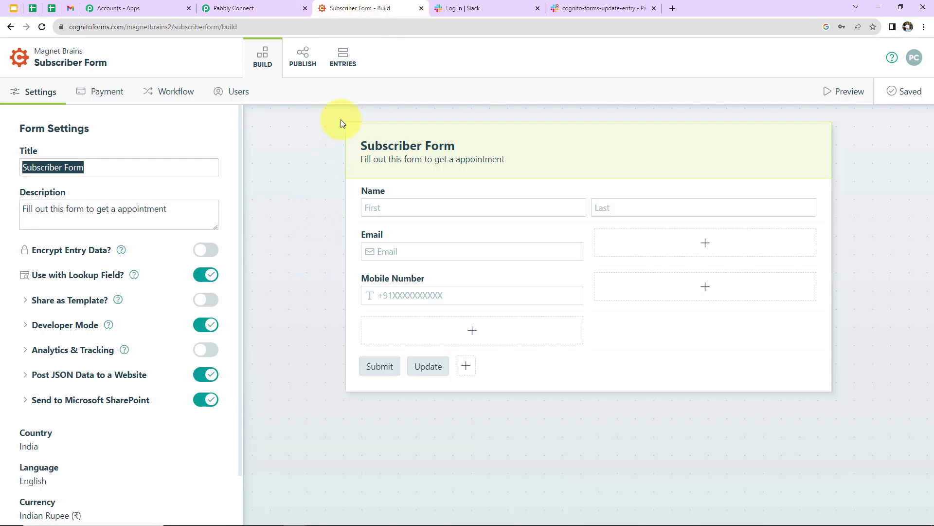
# - Replace the Mobile Number on Subscriber Form entry 53 with a new value and submit the update
pyautogui.click(344, 63)
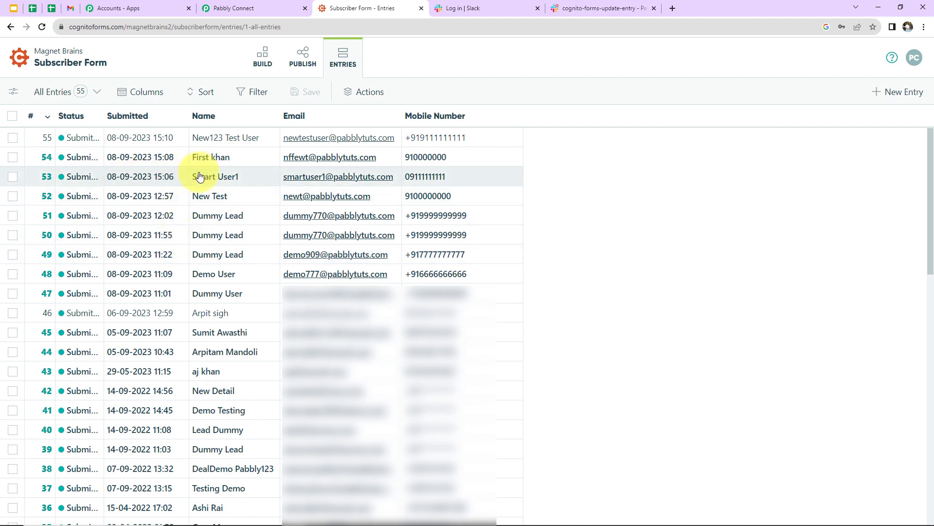
pyautogui.click(117, 178)
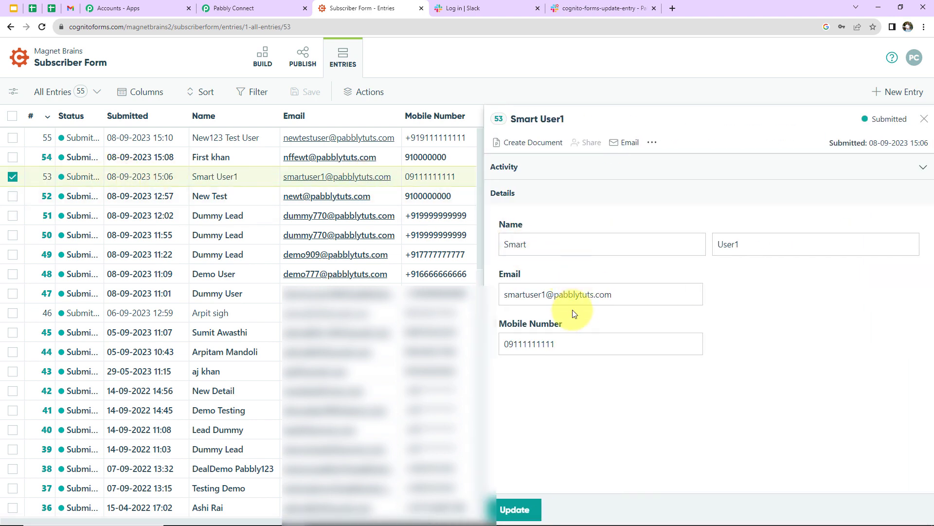
pyautogui.doubleClick(547, 344)
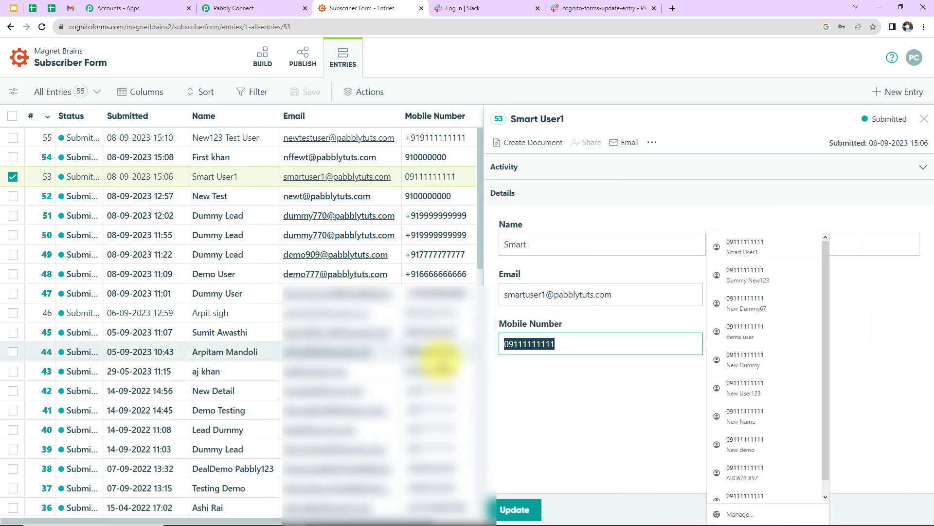
pyautogui.hotkey('ctrl', 'v')
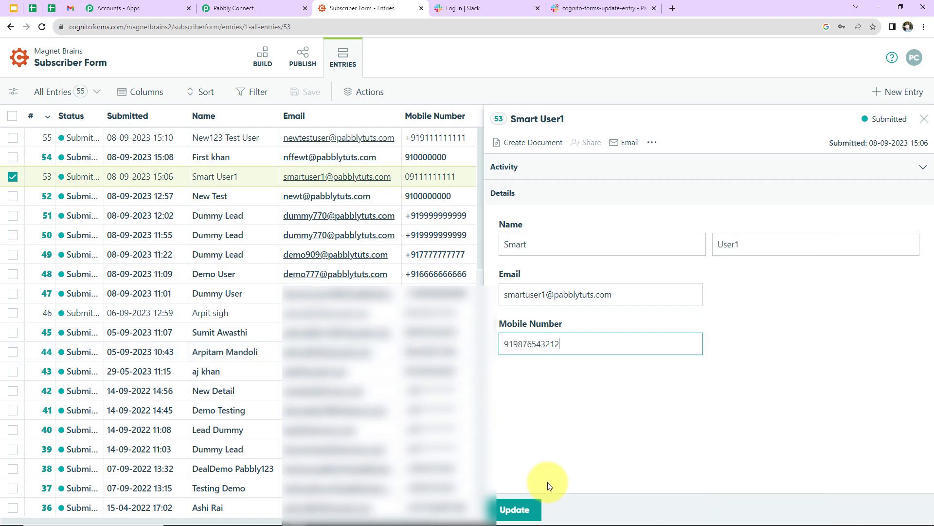
pyautogui.click(516, 508)
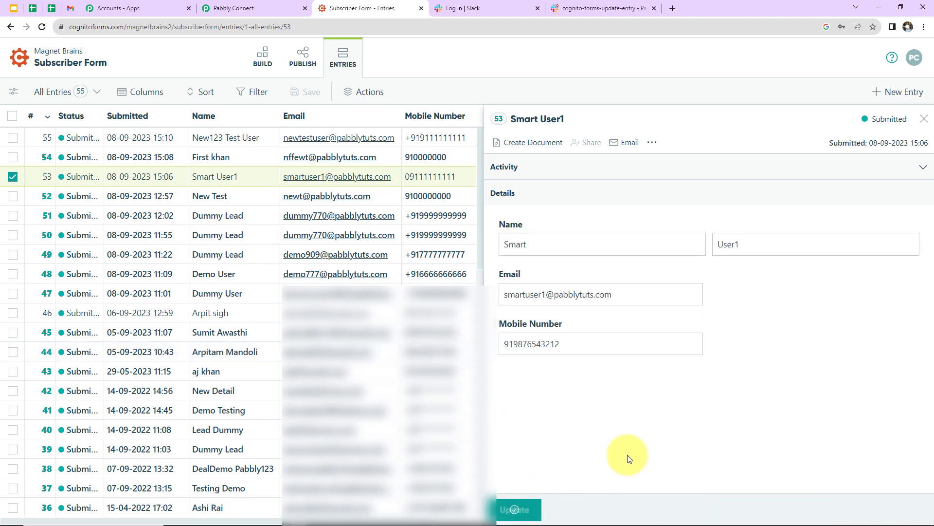
pyautogui.click(280, 6)
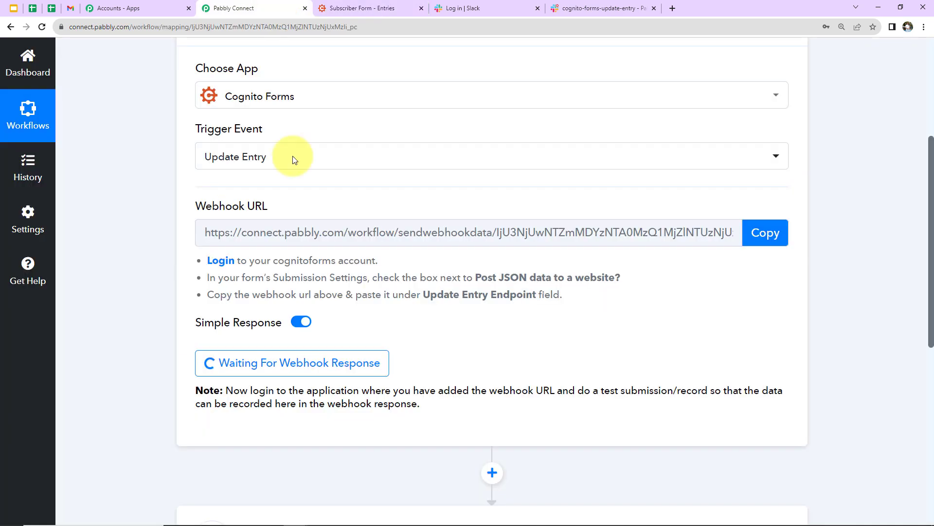
# - Capture the webhook response for entry 1-53 and review its name, mobile number and form fields
pyautogui.click(292, 361)
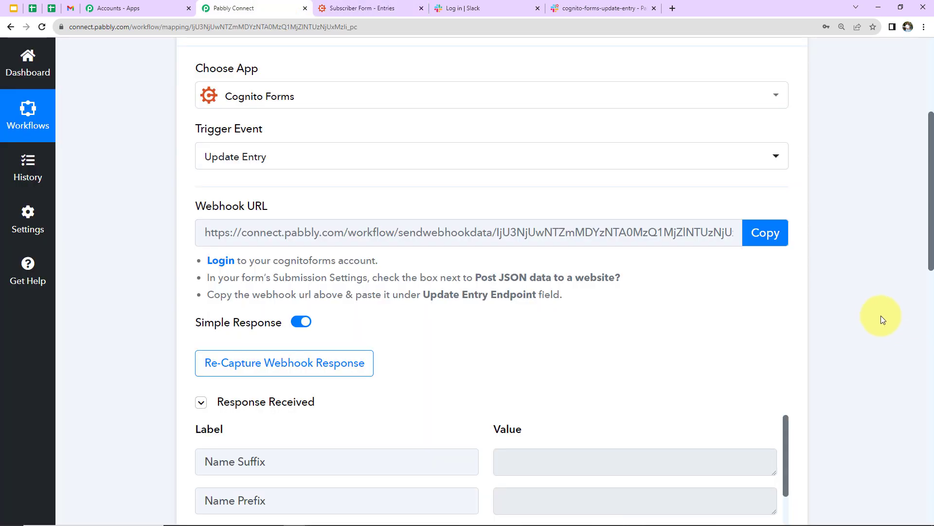
pyautogui.scroll(-5, 874, 305)
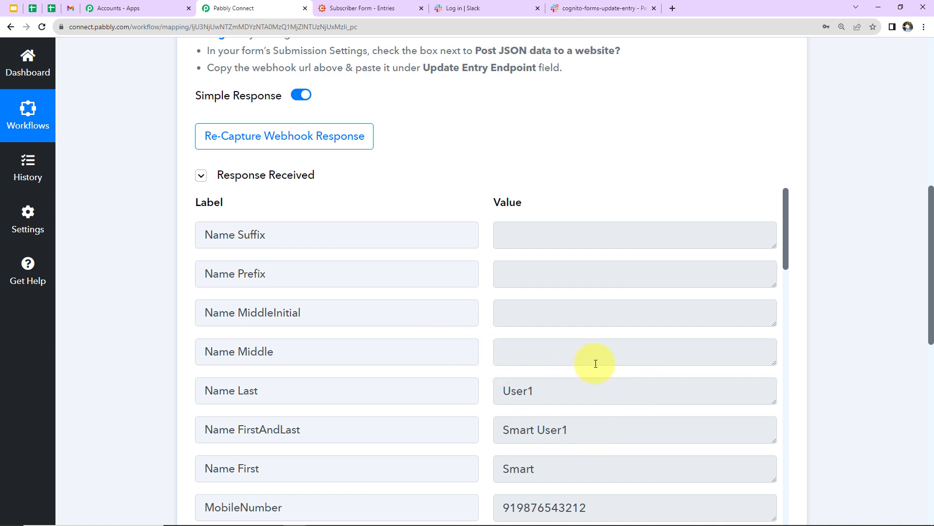
pyautogui.scroll(-2, 594, 364)
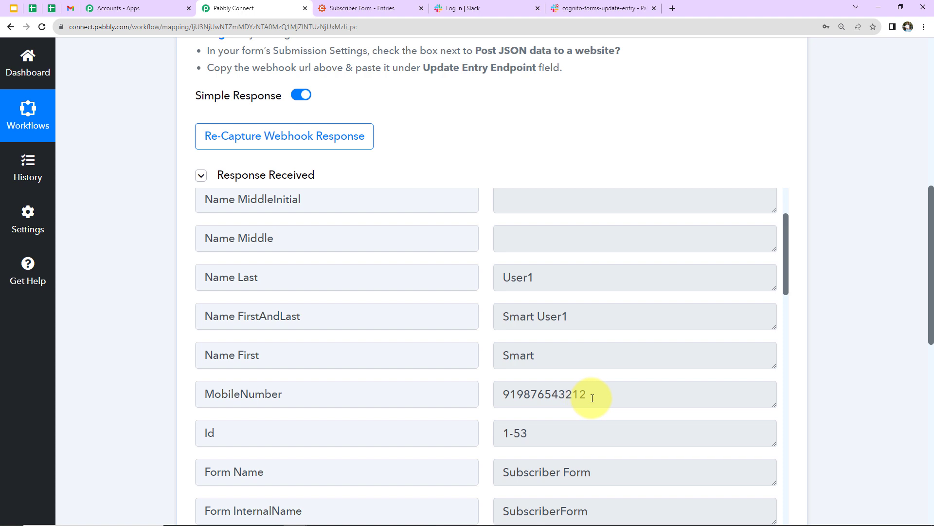
pyautogui.scroll(-4, 620, 395)
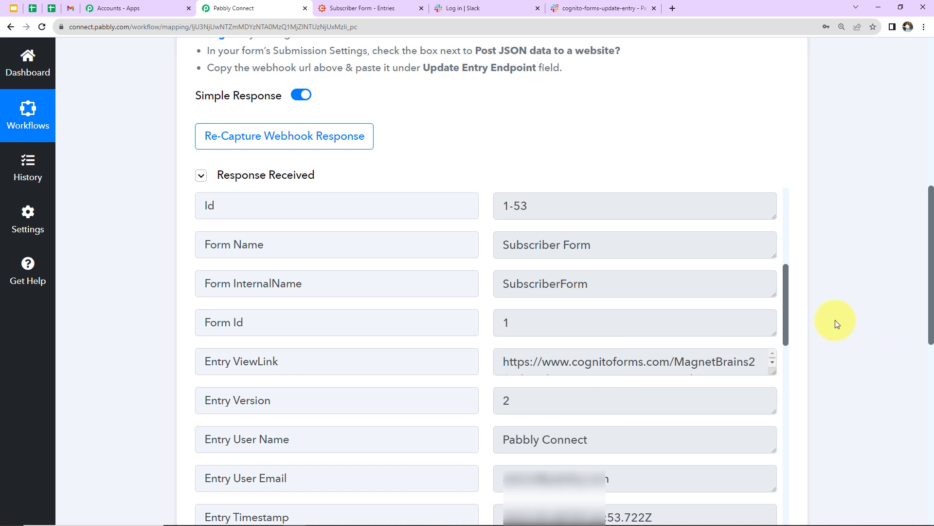
pyautogui.scroll(-15, 834, 323)
# - Set the action step to Slack with the Send Channel Message event, and start connecting a Slack account
pyautogui.click(313, 139)
pyautogui.click(316, 223)
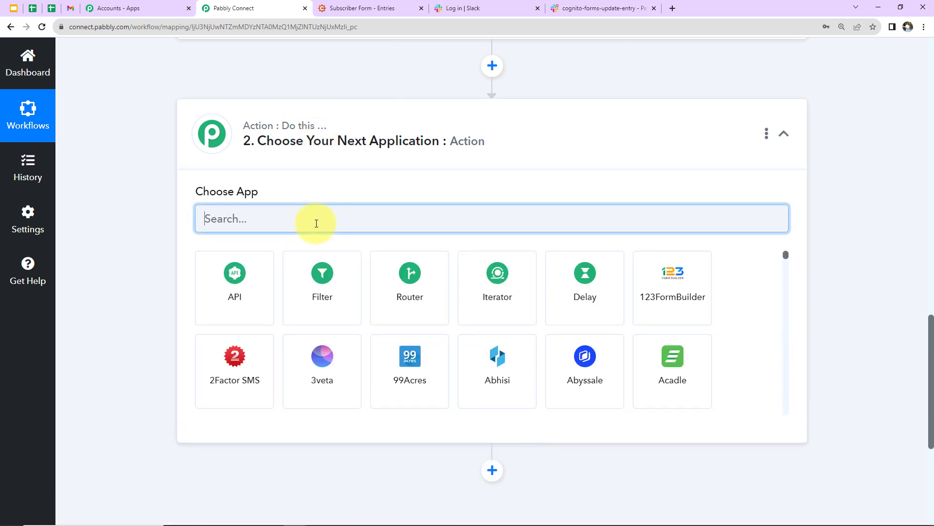
pyautogui.write('slack')
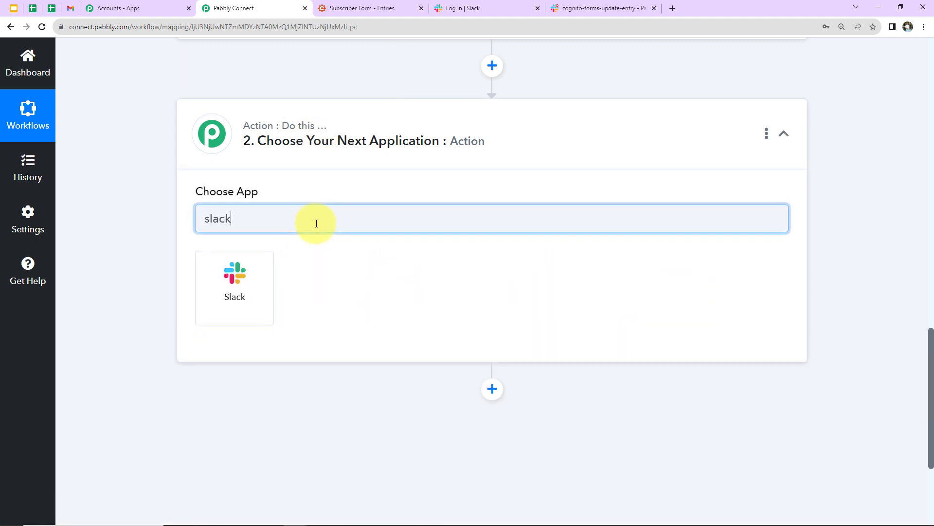
pyautogui.click(244, 280)
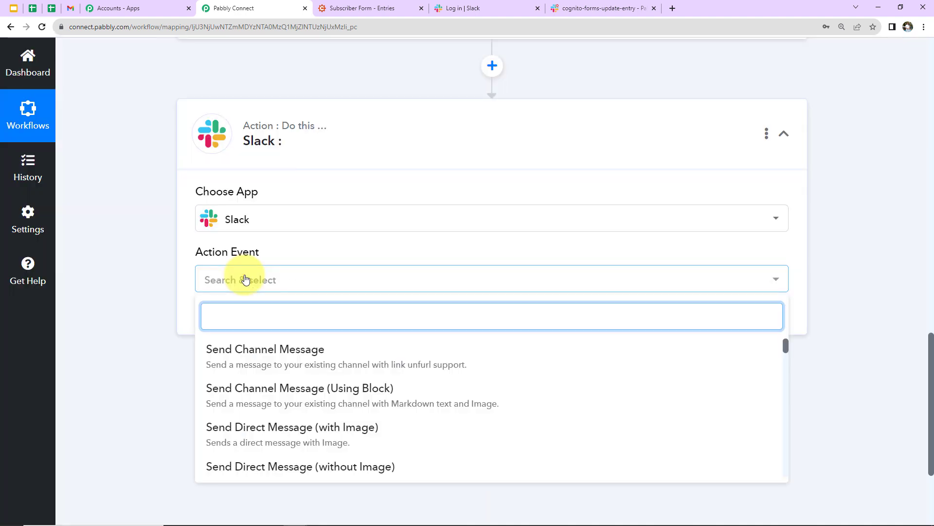
pyautogui.click(240, 349)
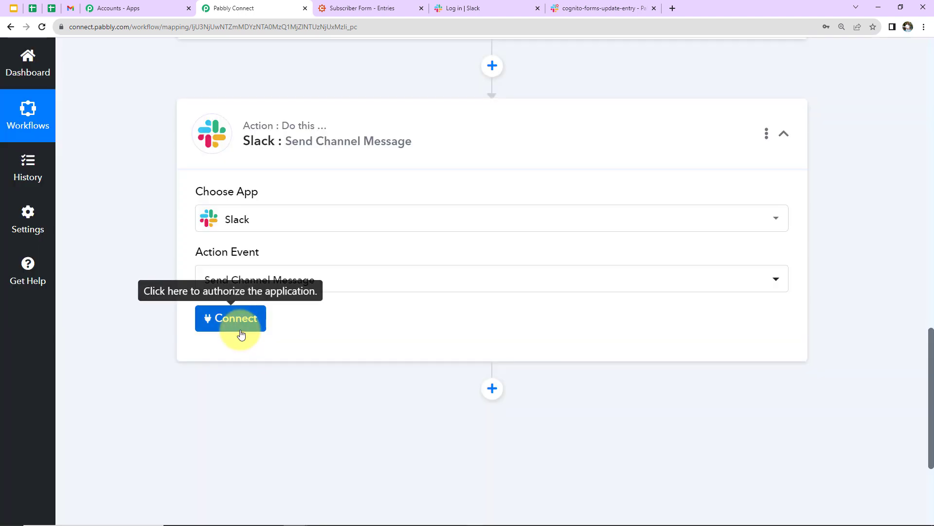
pyautogui.click(238, 337)
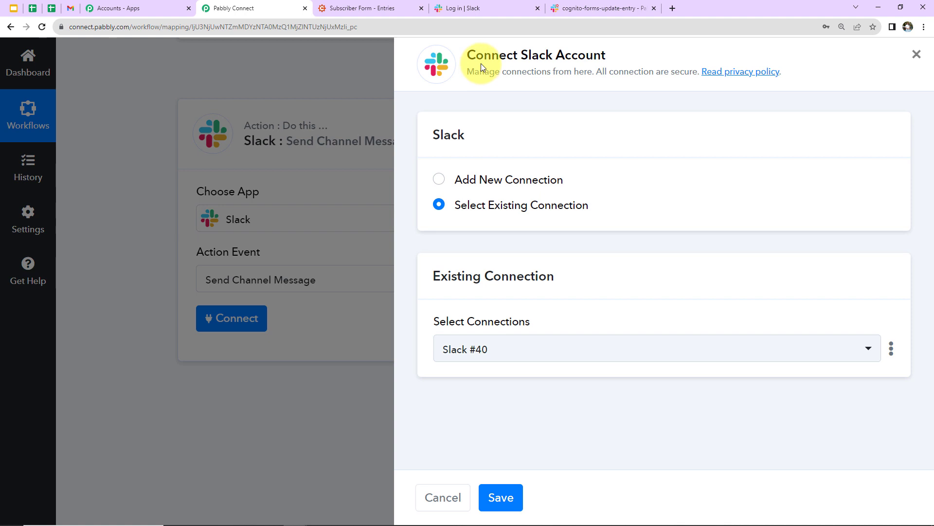
# - Add a new Slack connection with Token Type set to 'user' and save it
pyautogui.click(438, 180)
pyautogui.click(467, 340)
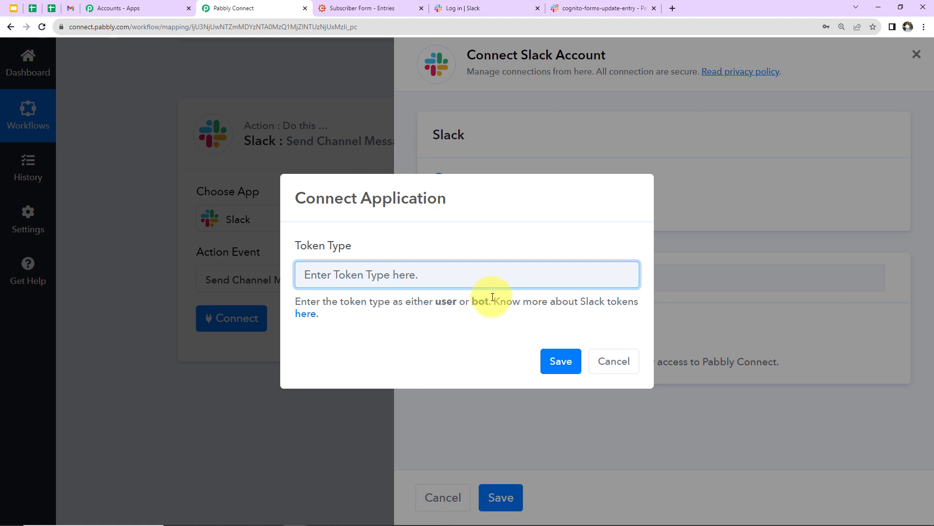
pyautogui.moveTo(454, 302); pyautogui.dragTo(437, 302)
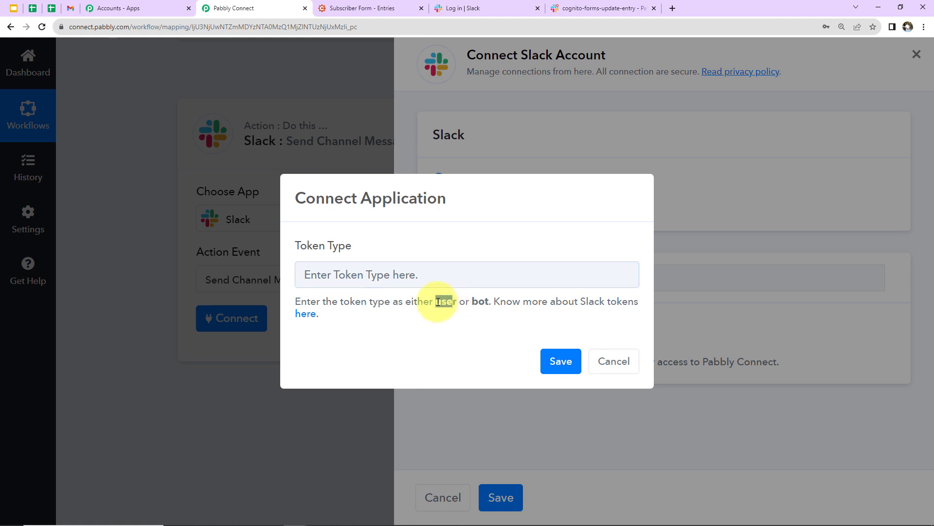
pyautogui.doubleClick(448, 302)
pyautogui.rightClick(453, 302)
pyautogui.click(467, 307)
pyautogui.click(450, 279)
pyautogui.hotkey('ctrl', 'v')
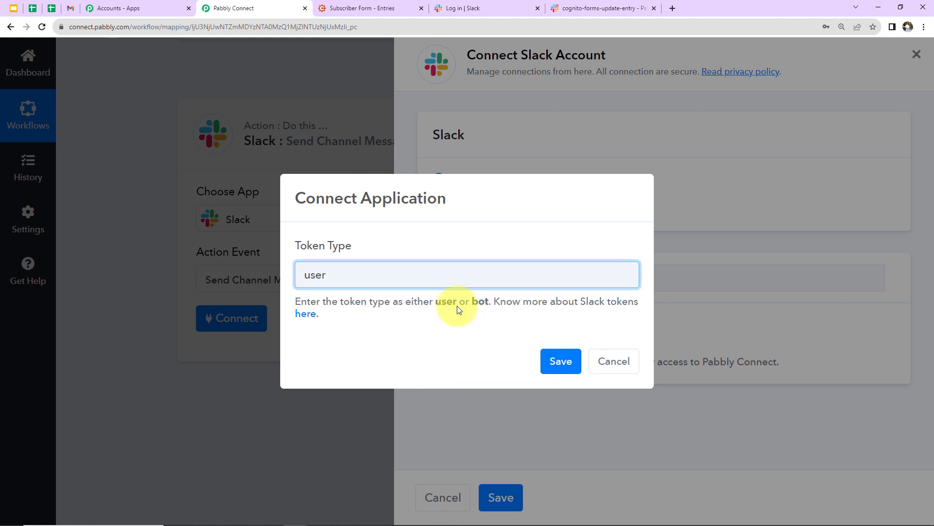
pyautogui.click(560, 361)
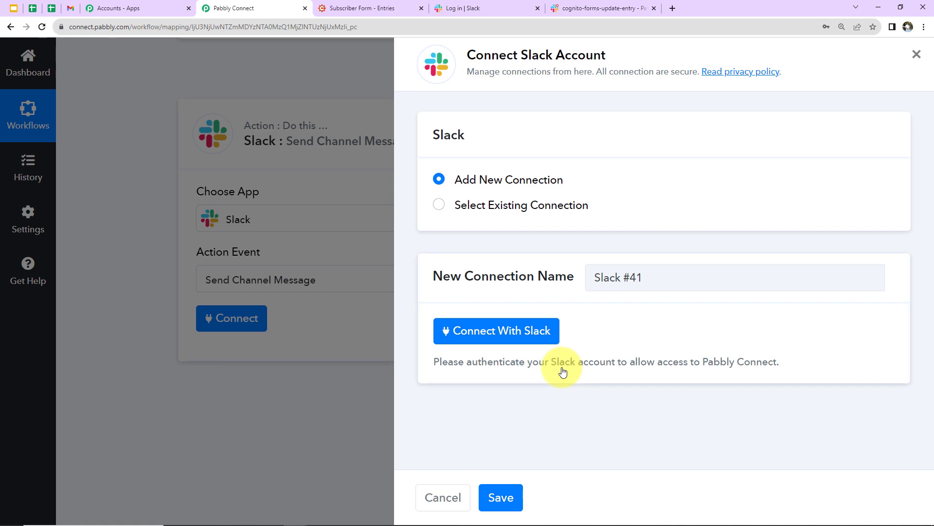
# - Allow Pabbly Connect access to the Slack workspace in the permission popup
pyautogui.click(533, 333)
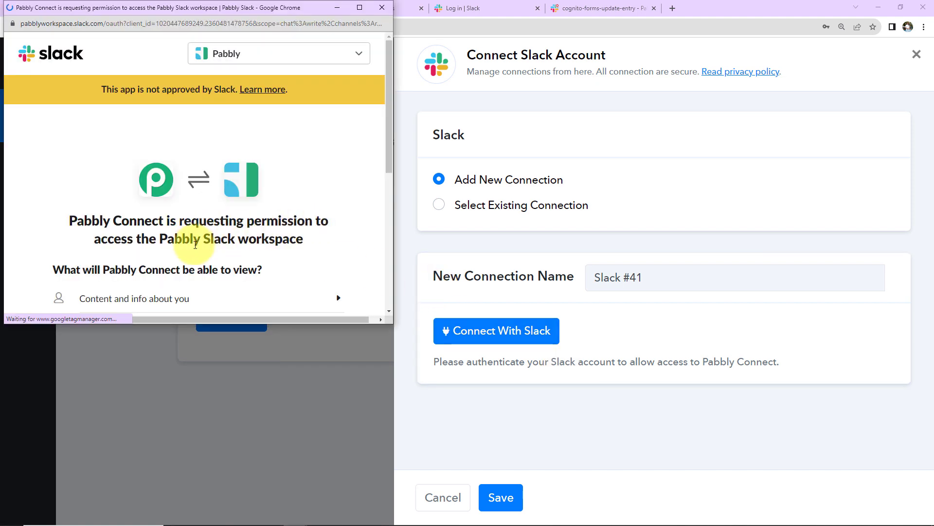
pyautogui.scroll(-2, 312, 238)
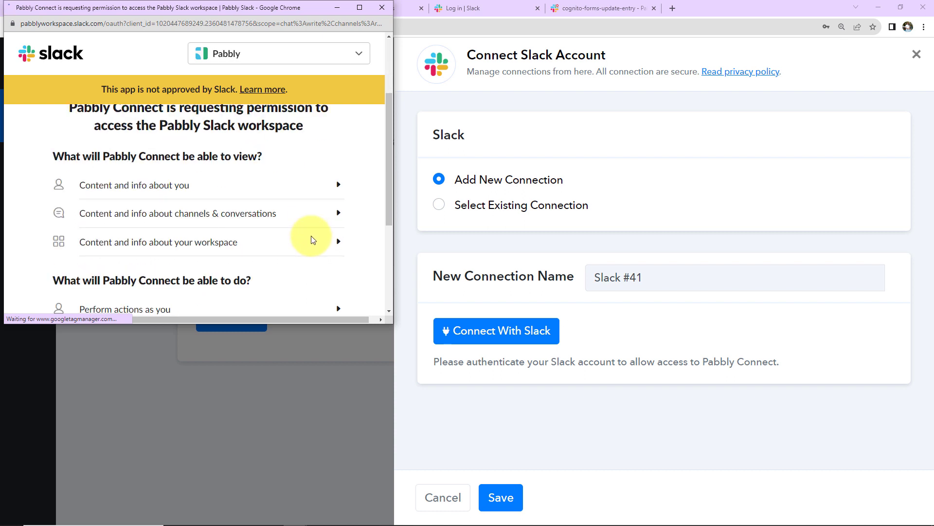
pyautogui.scroll(-3, 311, 239)
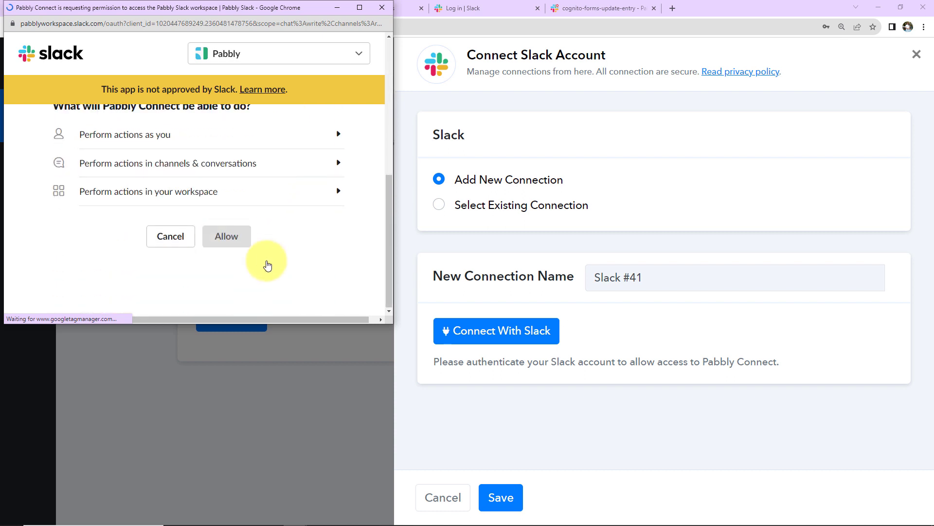
pyautogui.click(236, 244)
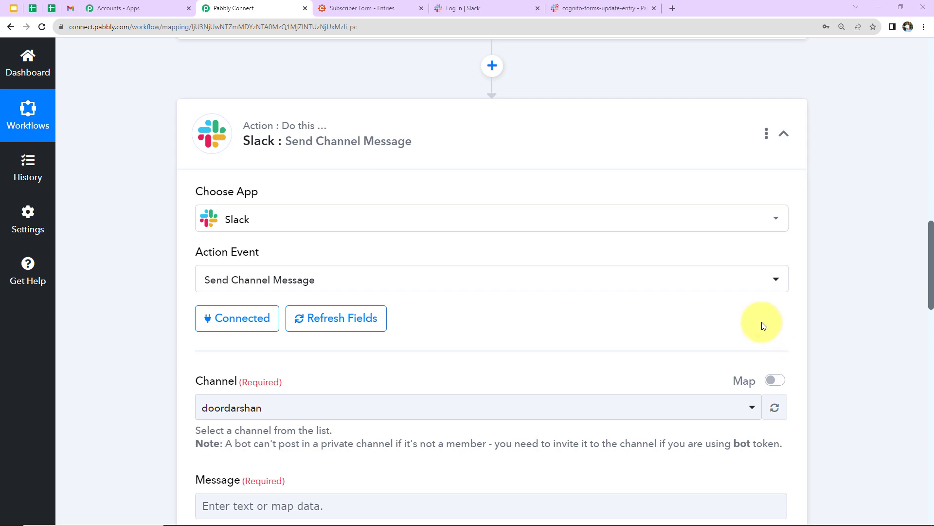
# - Scroll to the Slack step's Message fields, then switch to the Slack workspace list
pyautogui.scroll(-5, 761, 323)
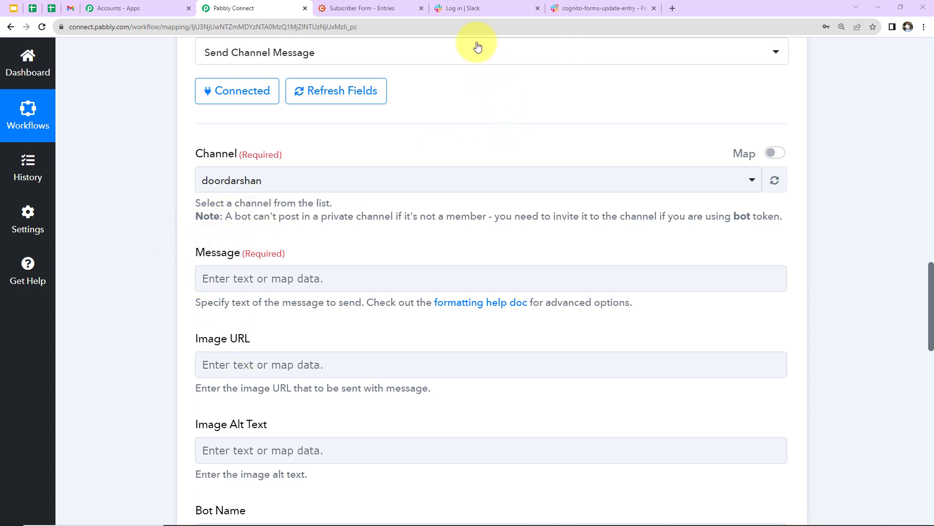
pyautogui.click(484, 8)
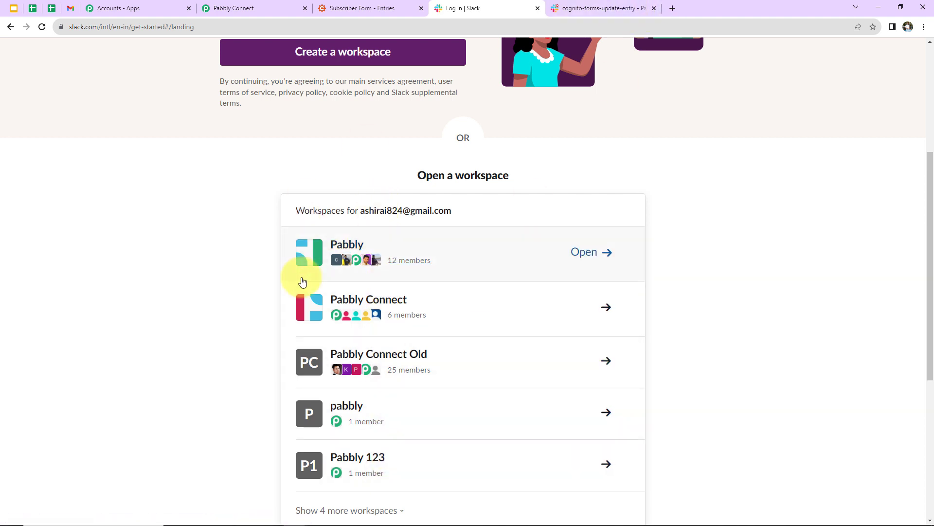
# - View the cognito-forms-update-entry Slack channel, then go back to the Pabbly Connect workflow
pyautogui.click(560, 10)
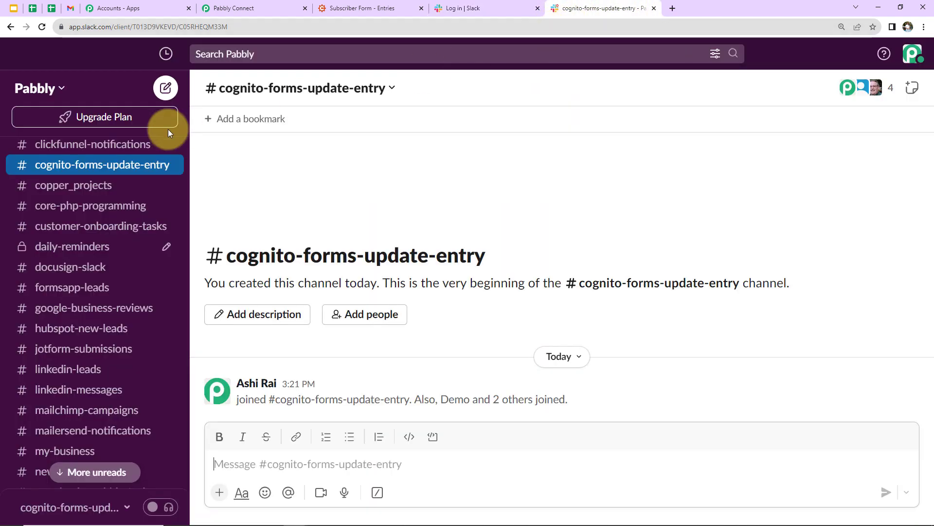
pyautogui.scroll(6, 125, 211)
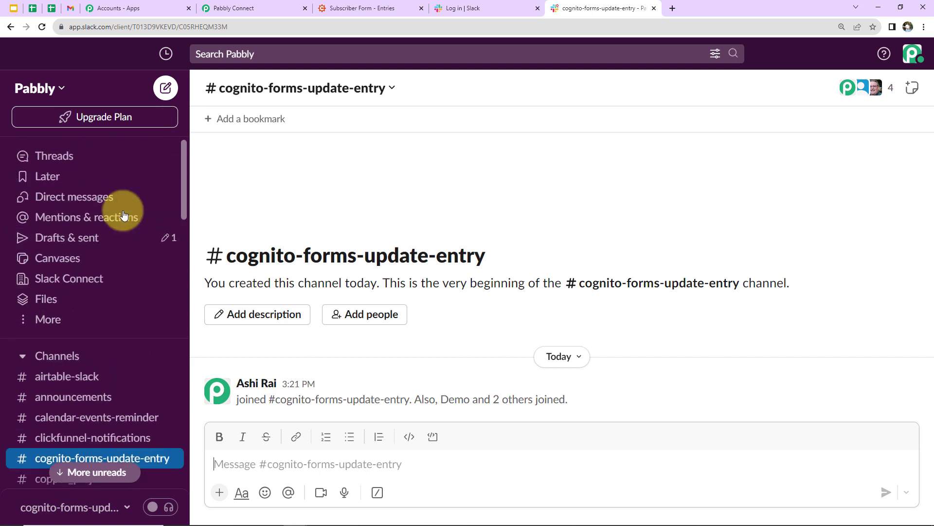
pyautogui.scroll(-2, 112, 243)
pyautogui.scroll(-1, 101, 272)
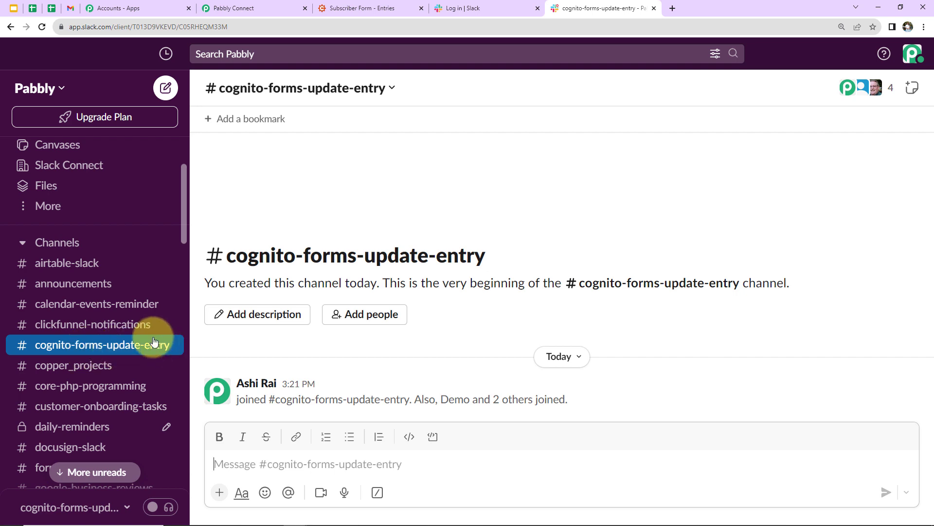
pyautogui.scroll(-5, 141, 319)
pyautogui.scroll(-20, 141, 319)
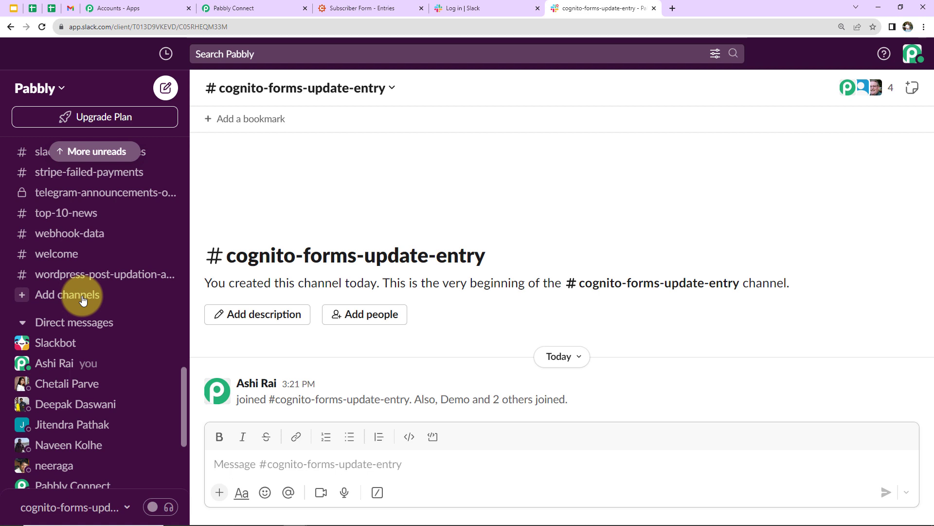
pyautogui.click(265, 6)
# - Post to the cognito-forms-update-entry channel and paste the team update message template
pyautogui.click(273, 181)
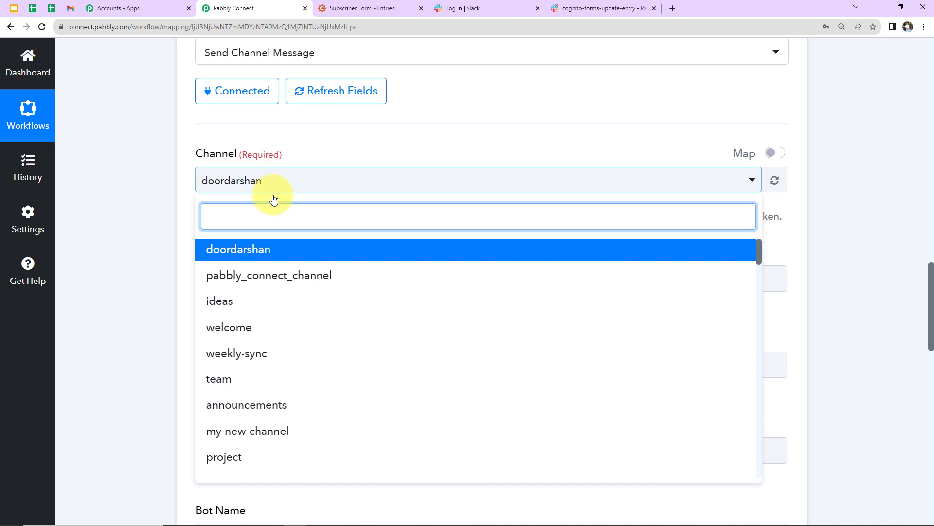
pyautogui.write('cog')
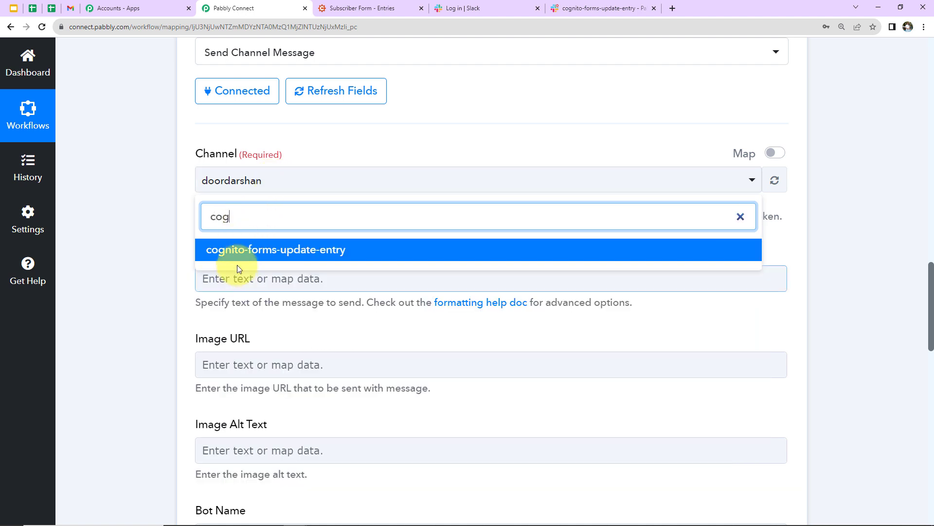
pyautogui.click(238, 250)
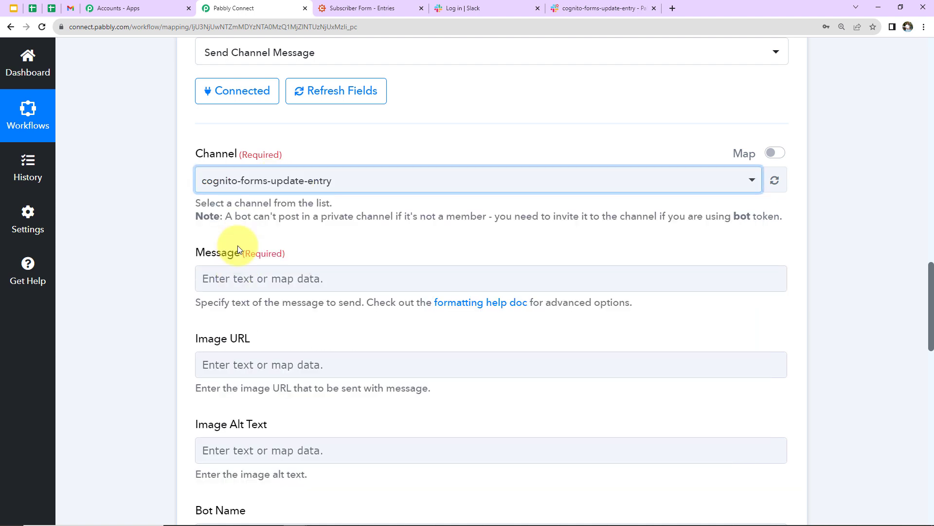
pyautogui.click(245, 283)
pyautogui.write('Team,  A new entry is updated in Cognito Forms Submission. Details are:  Name: Email Address: Contact Number:  Regards')
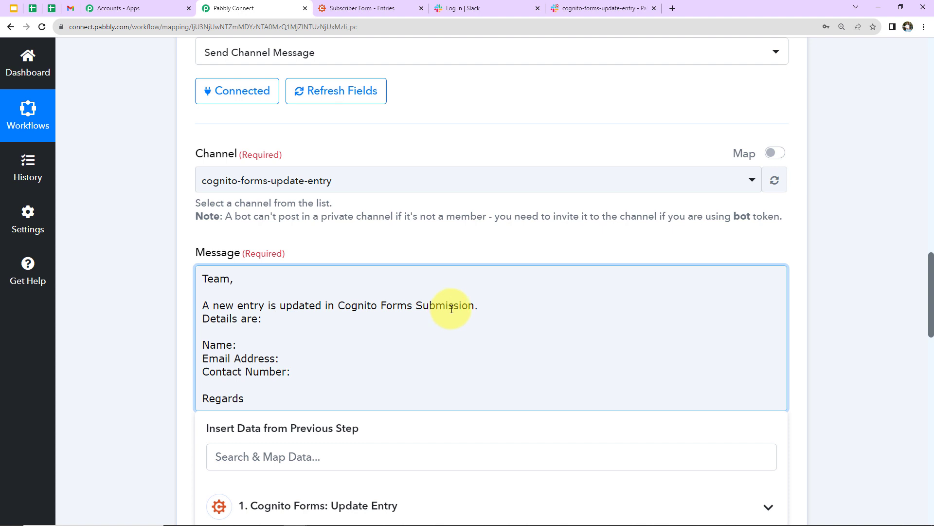
pyautogui.scroll(-2, 214, 344)
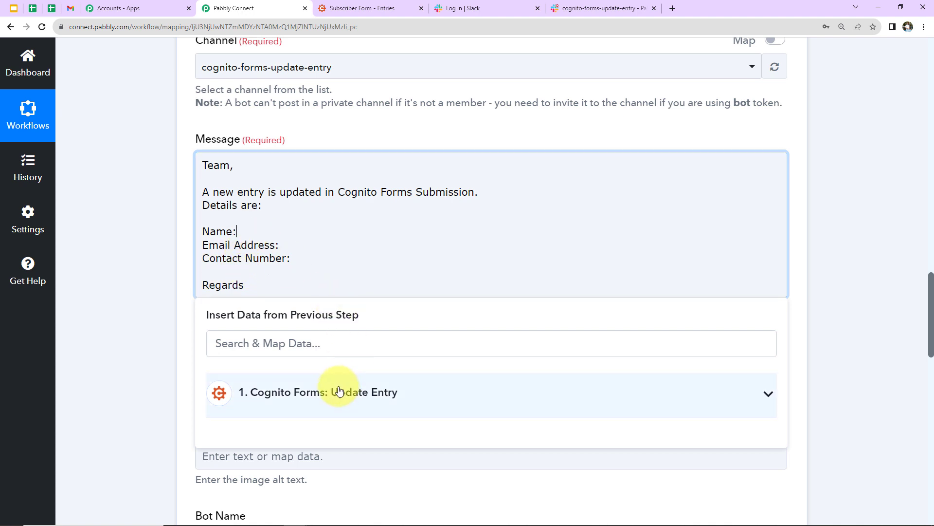
# - Map the entry's FirstAndLast full name after 'Name:' in the message
pyautogui.click(339, 390)
pyautogui.scroll(-5, 336, 351)
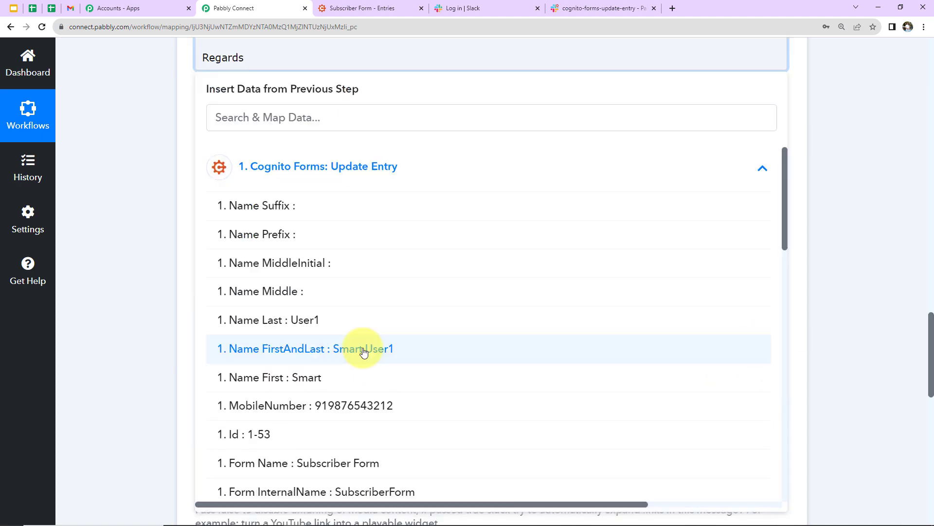
pyautogui.click(335, 351)
pyautogui.click(106, 215)
pyautogui.scroll(2, 118, 225)
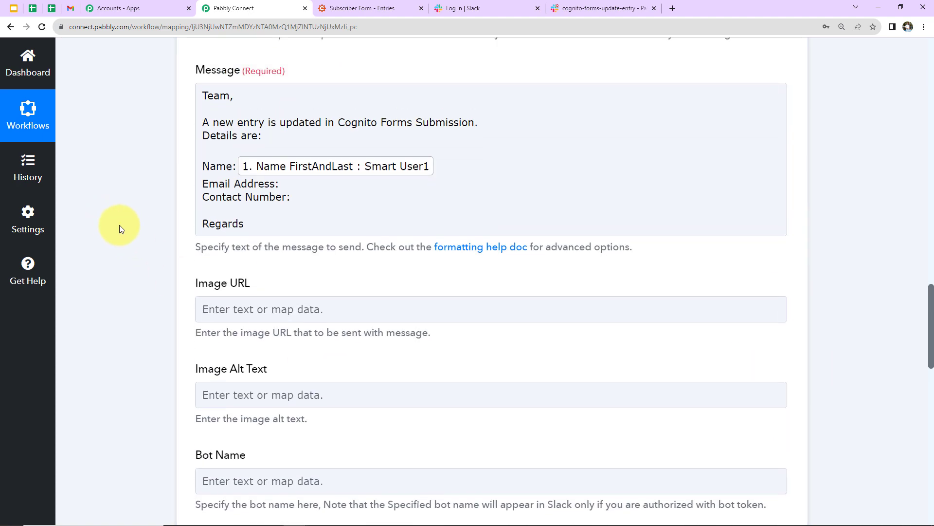
# - Map the entry's Email field after 'Email Address:'
pyautogui.click(299, 182)
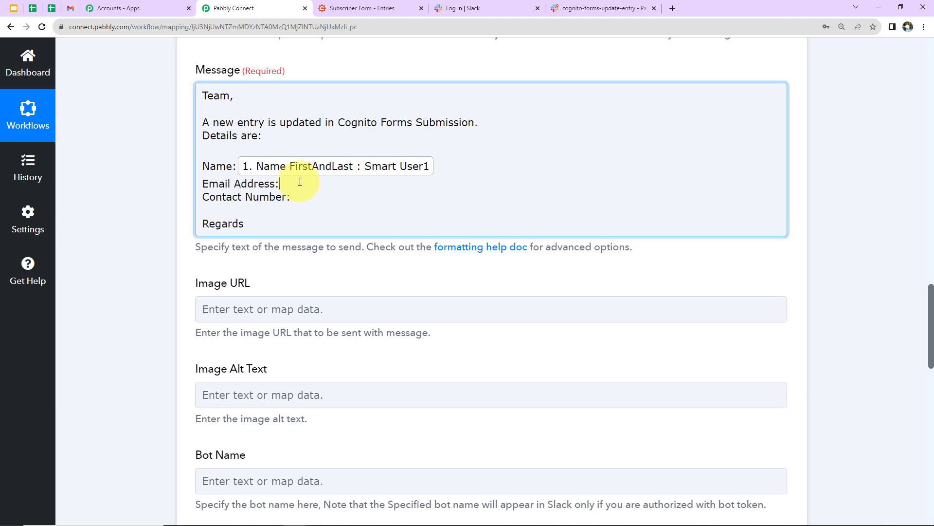
pyautogui.click(267, 319)
pyautogui.click(270, 287)
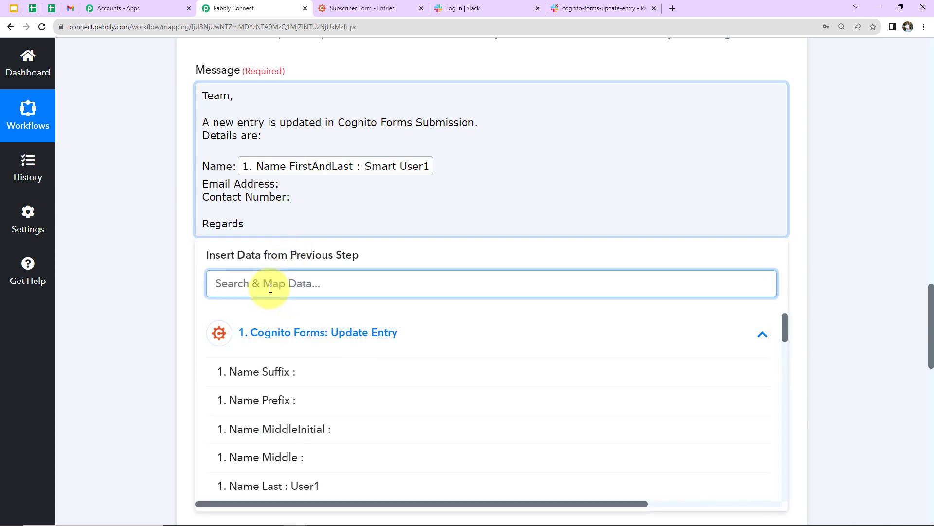
pyautogui.write('@')
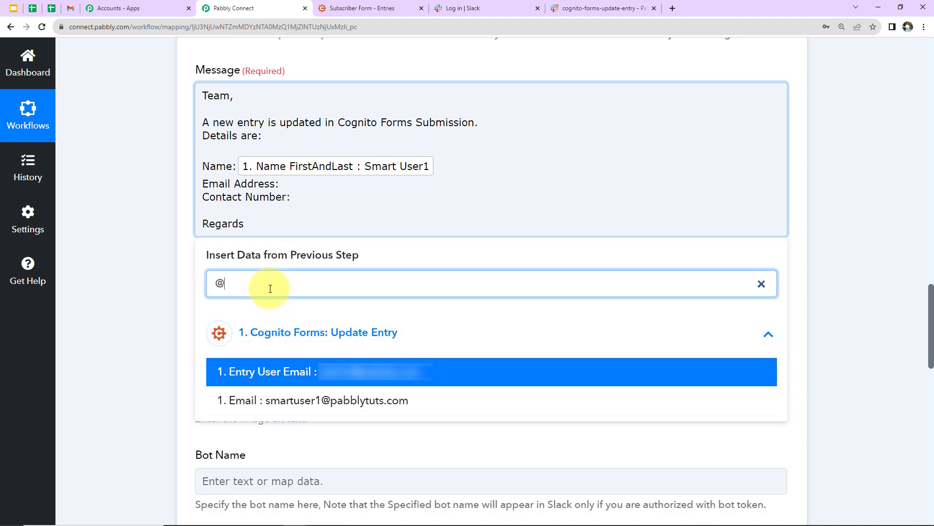
pyautogui.click(288, 396)
# - Map the entry's MobileNumber field after 'Contact Number:'
pyautogui.click(298, 207)
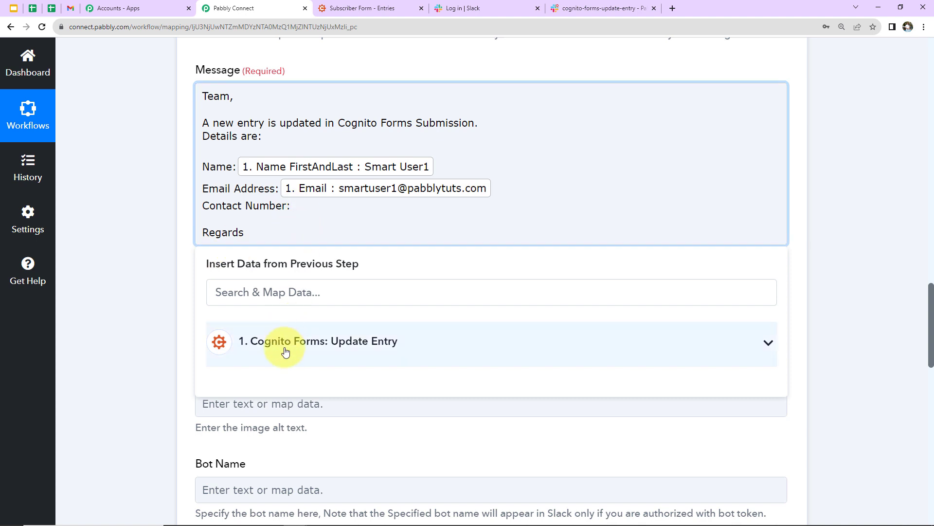
pyautogui.click(284, 343)
pyautogui.click(280, 297)
pyautogui.write('91')
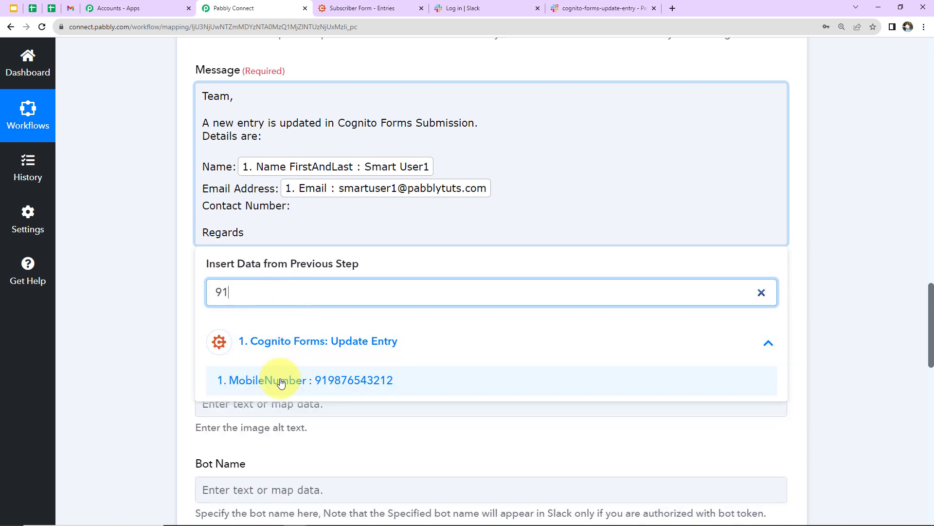
pyautogui.click(281, 382)
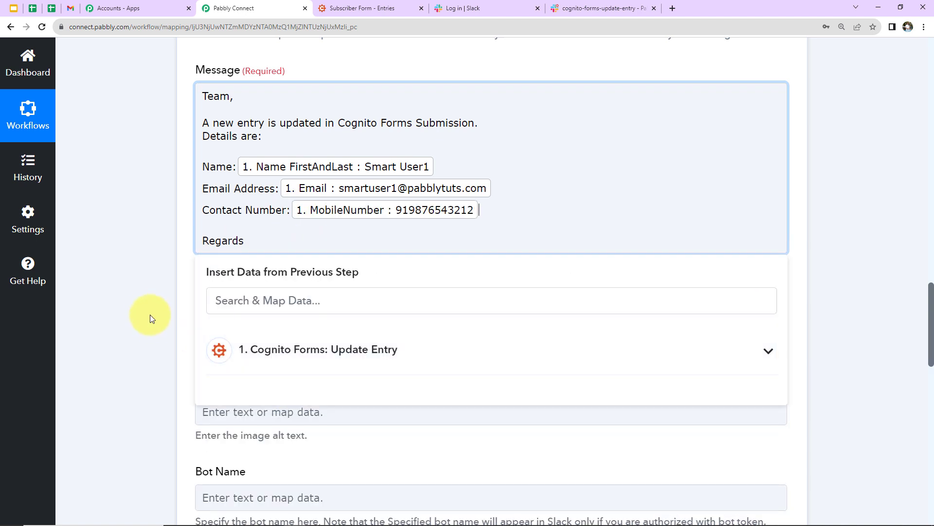
pyautogui.click(149, 308)
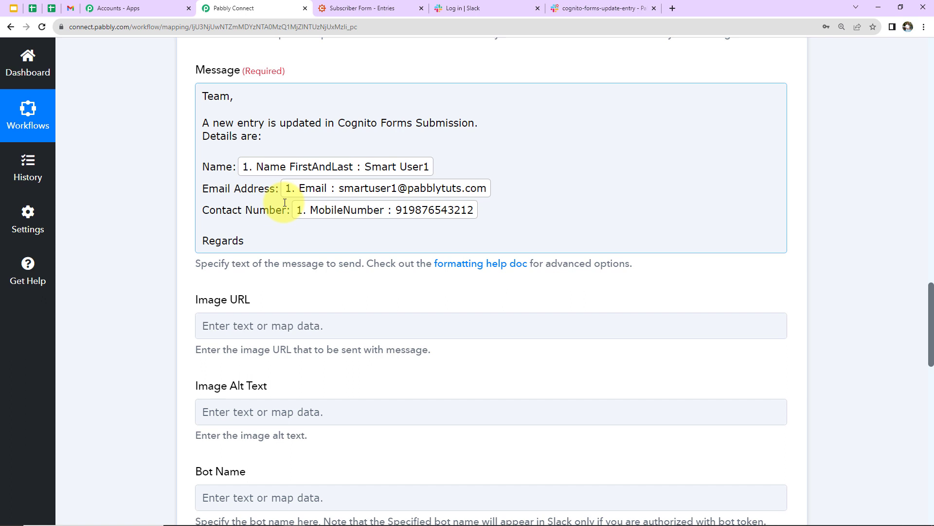
# - Save the Slack step, send a test request, and view the result in Slack
pyautogui.scroll(-2, 137, 243)
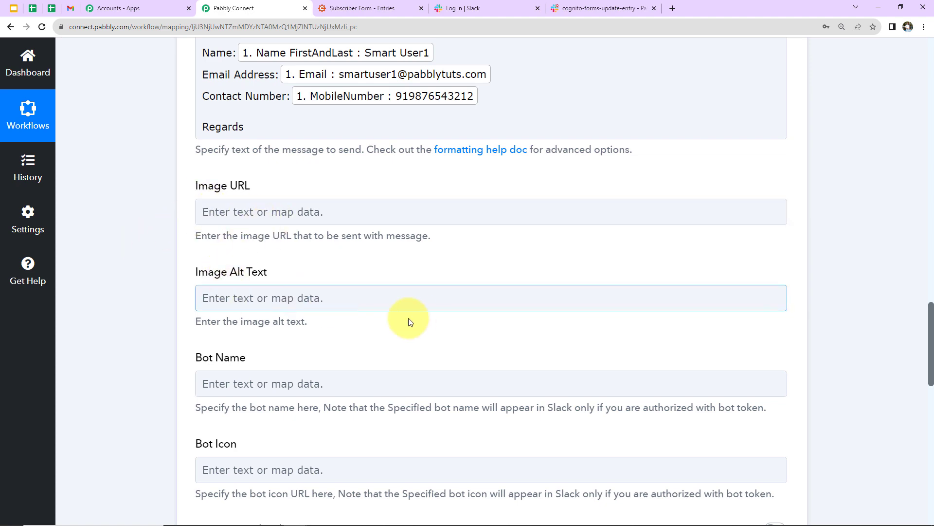
pyautogui.scroll(-4, 412, 319)
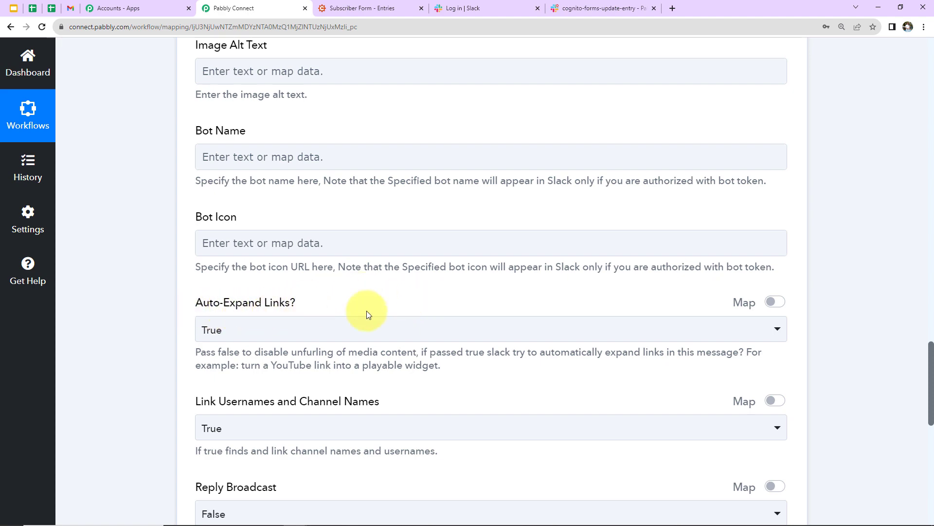
pyautogui.scroll(-4, 386, 307)
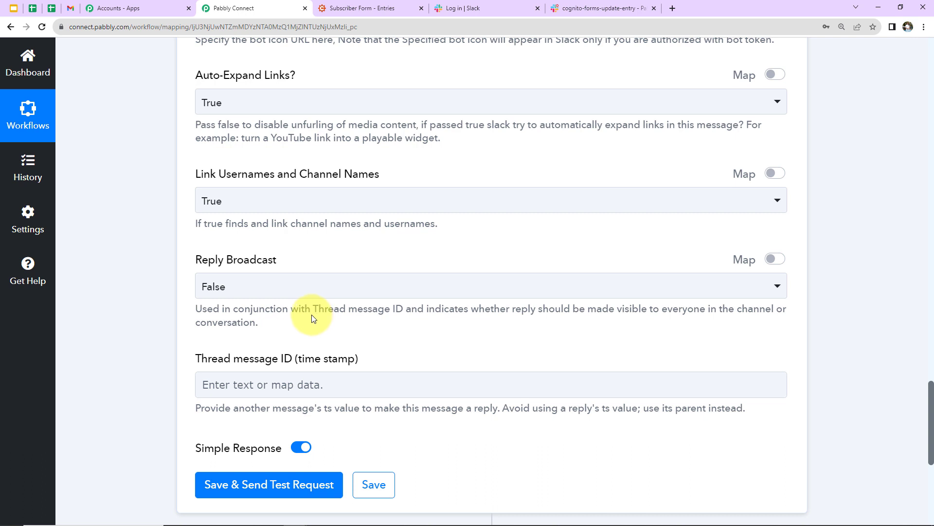
pyautogui.click(233, 484)
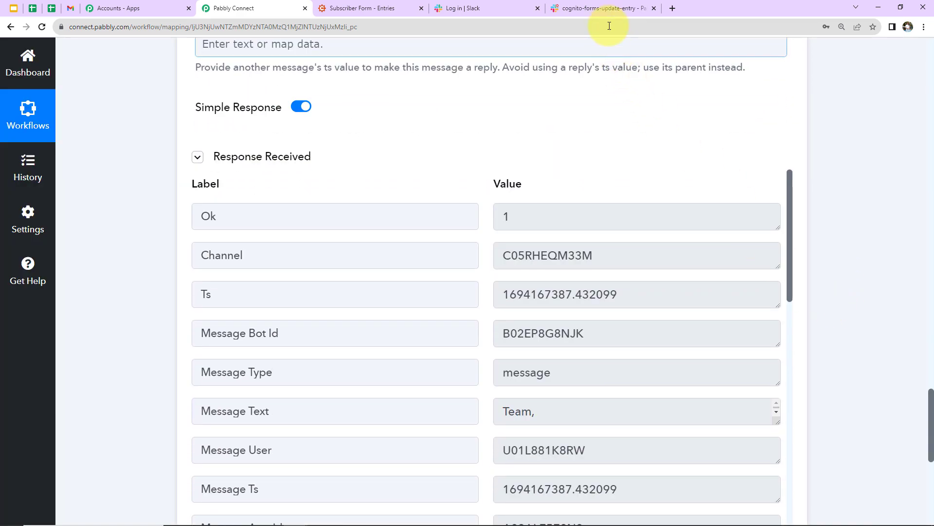
pyautogui.click(608, 10)
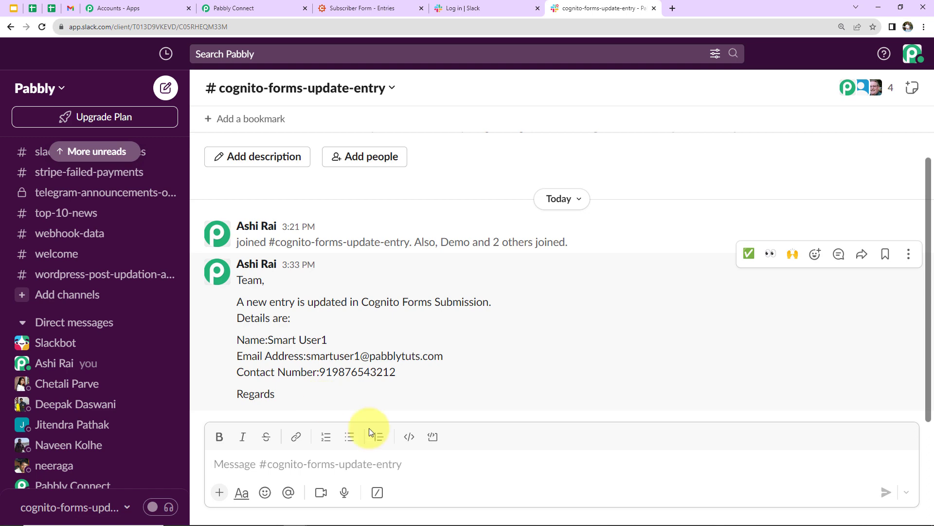
# - Return to the Pabbly Connect workflow after reviewing the Slack test message
pyautogui.click(235, 8)
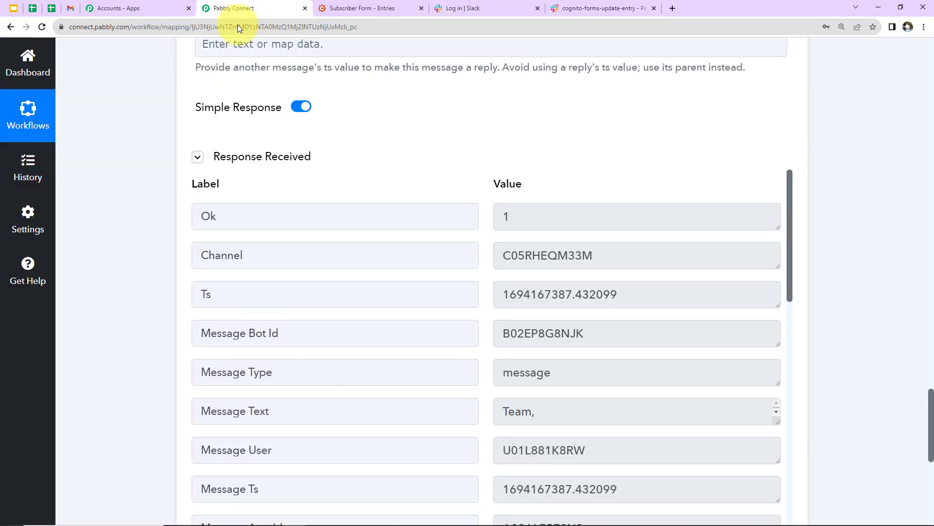
# - Add a Gmail action with the Send Email event after the Slack step
pyautogui.scroll(-8, 901, 203)
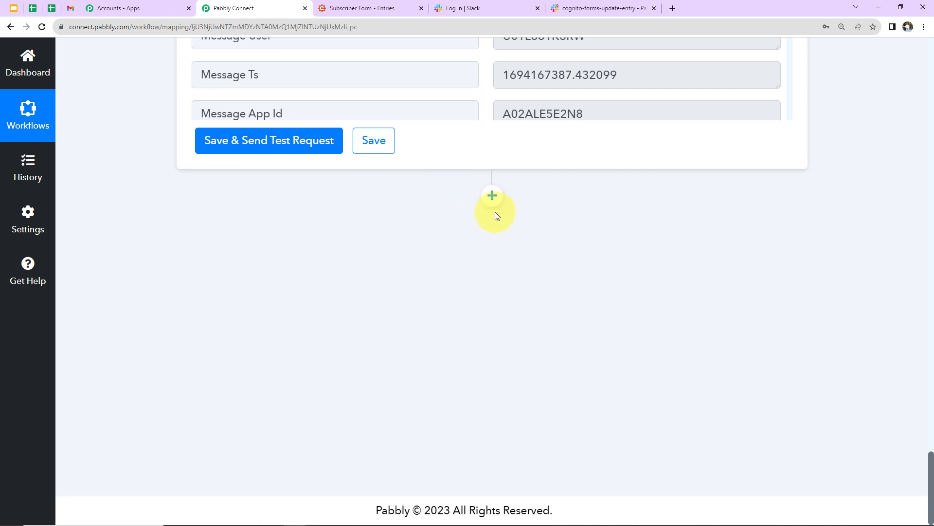
pyautogui.click(492, 197)
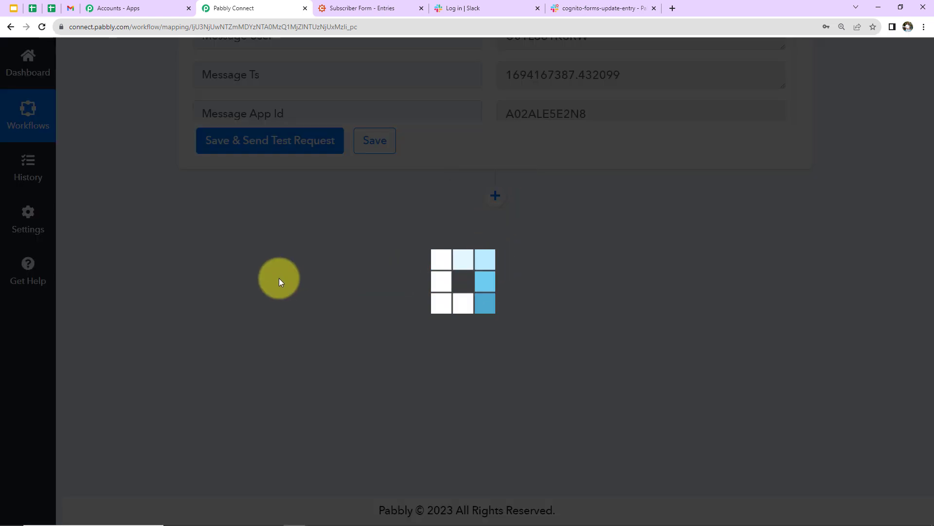
pyautogui.click(257, 350)
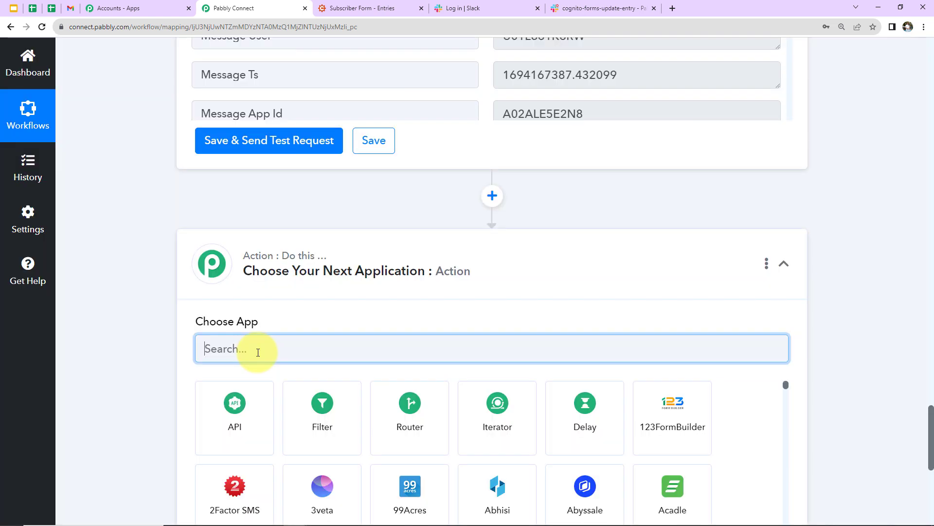
pyautogui.write('gmail')
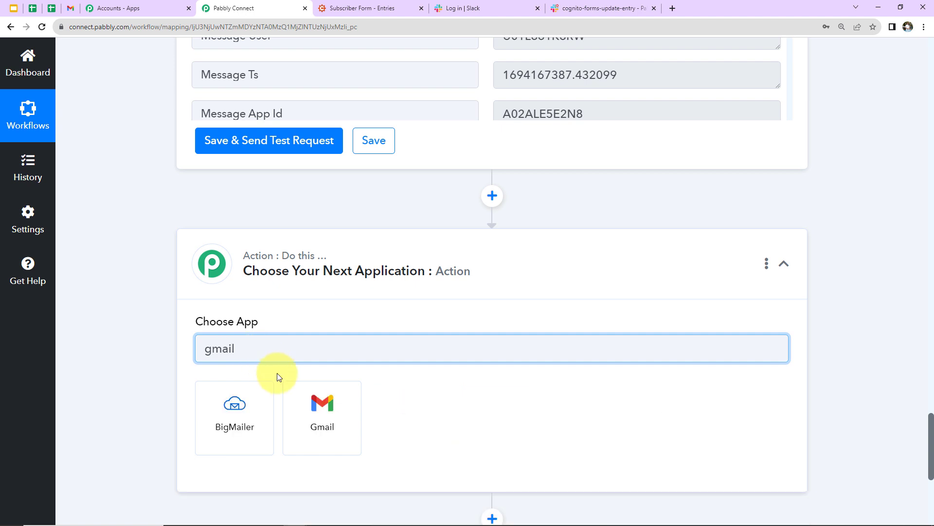
pyautogui.click(322, 401)
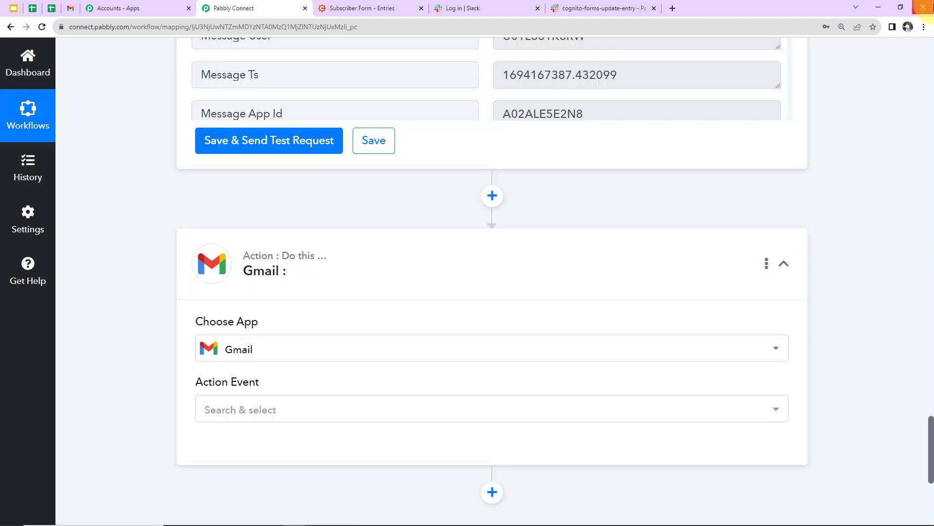
pyautogui.click(438, 414)
pyautogui.click(312, 380)
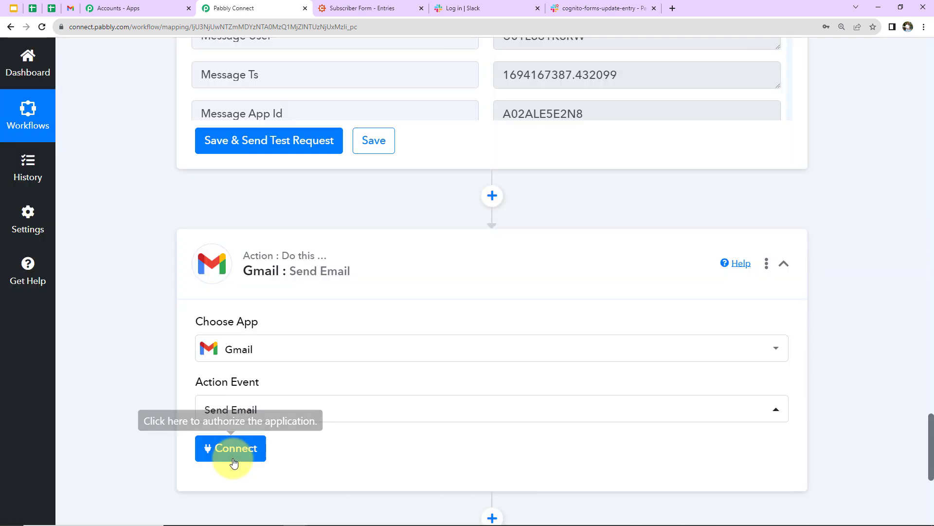
# - Create a new Gmail connection by signing in with Google and allowing access
pyautogui.click(231, 458)
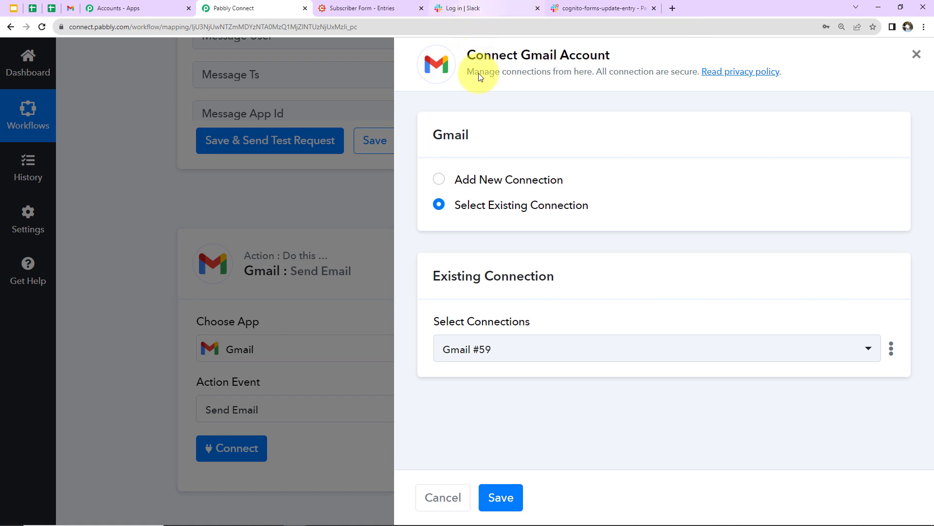
pyautogui.click(458, 177)
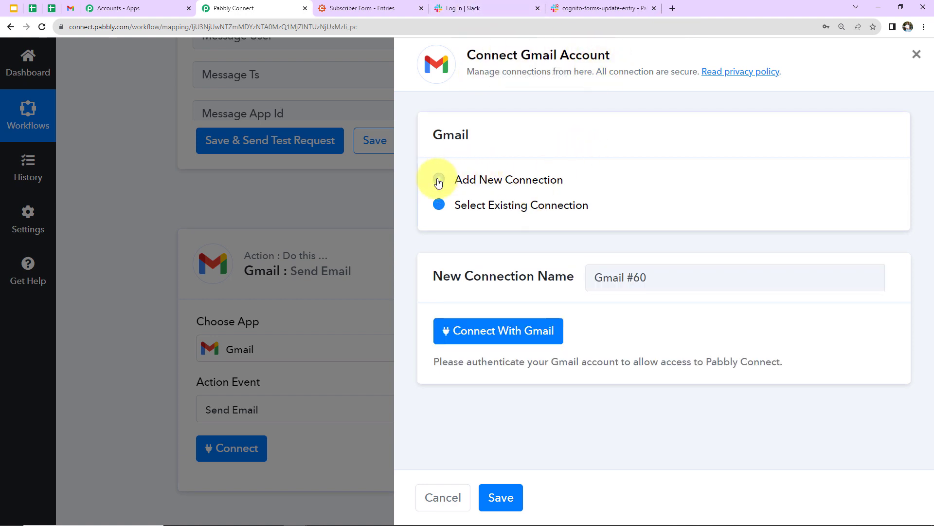
pyautogui.click(533, 325)
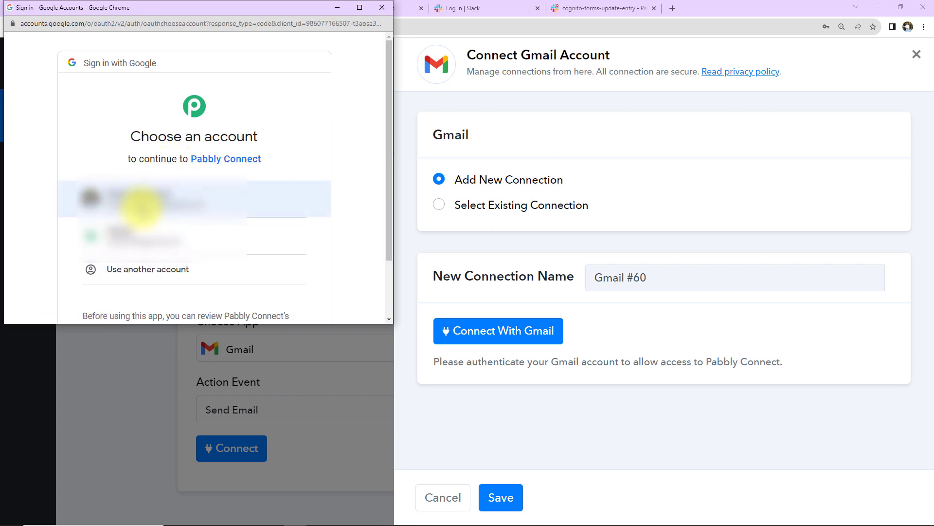
pyautogui.click(136, 202)
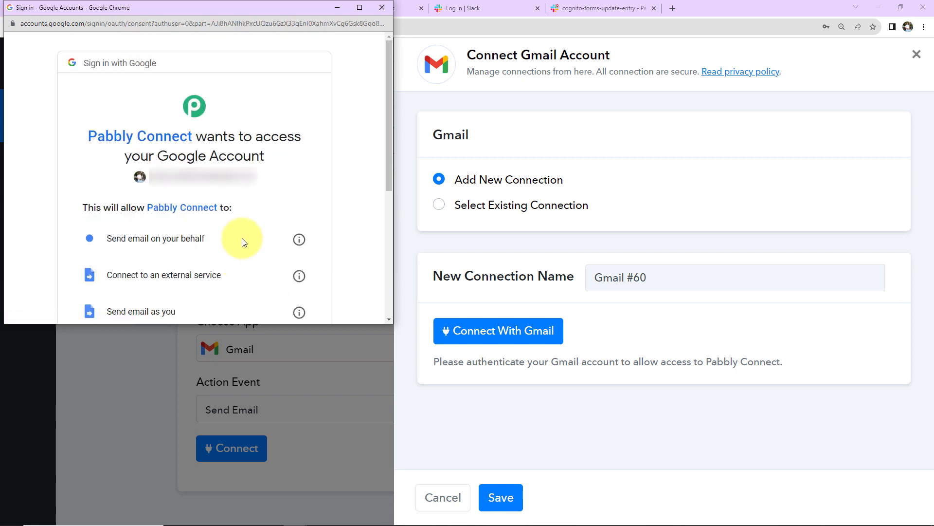
pyautogui.scroll(-5, 246, 239)
pyautogui.click(248, 232)
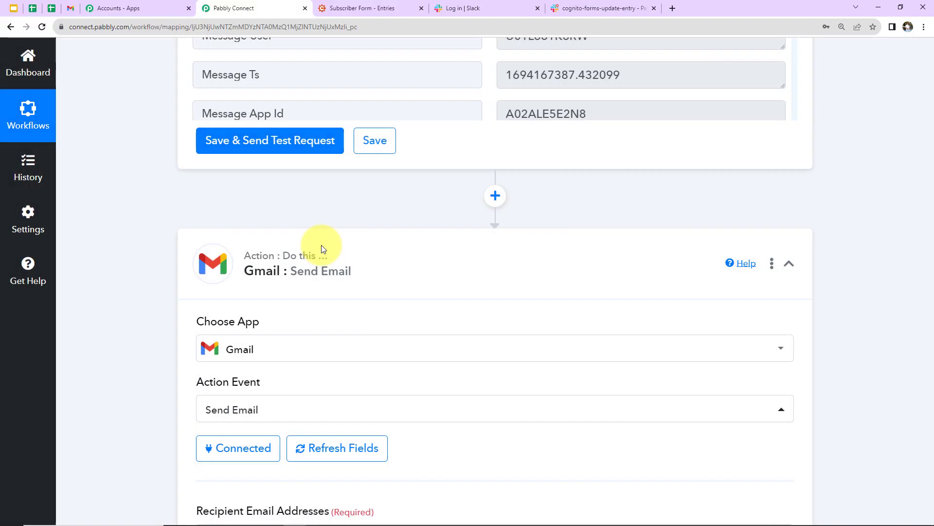
# - Map the entry's Email as the Gmail recipient address
pyautogui.scroll(-8, 409, 243)
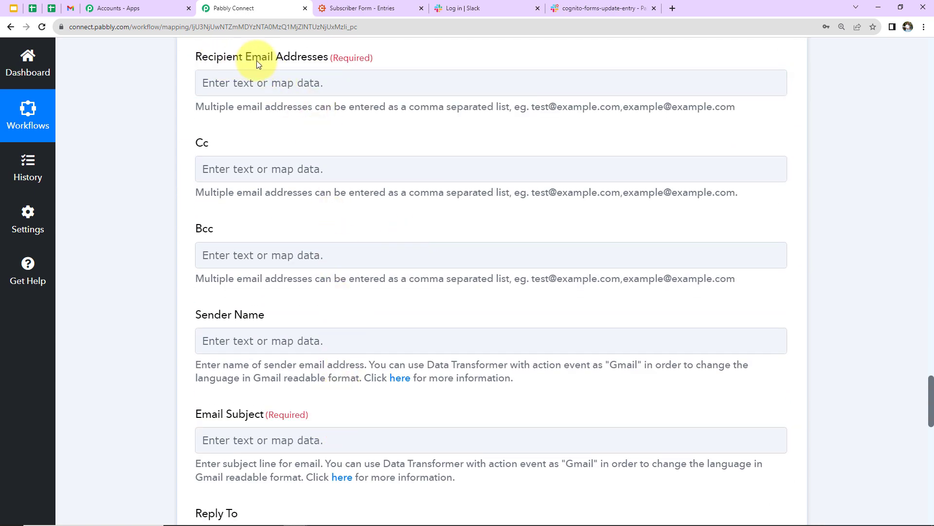
pyautogui.click(292, 83)
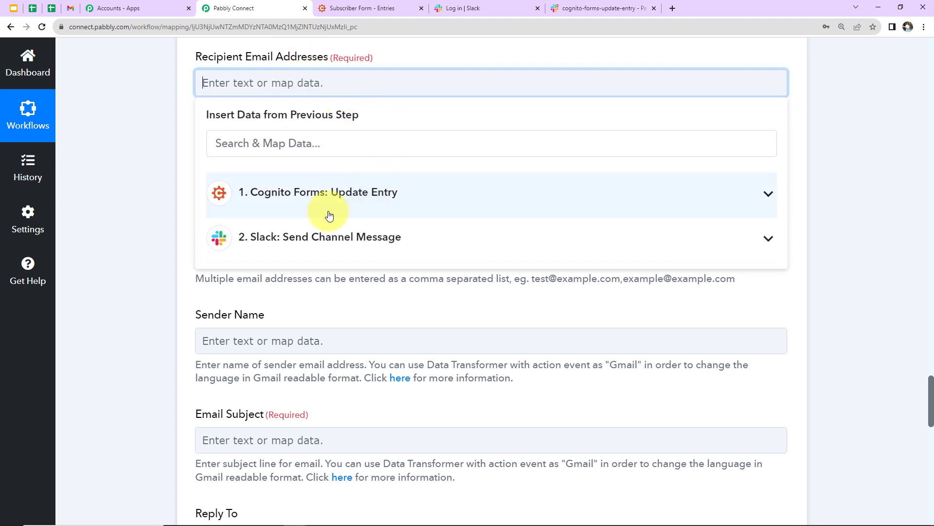
pyautogui.click(300, 200)
pyautogui.scroll(-10, 310, 357)
pyautogui.scroll(-5, 311, 360)
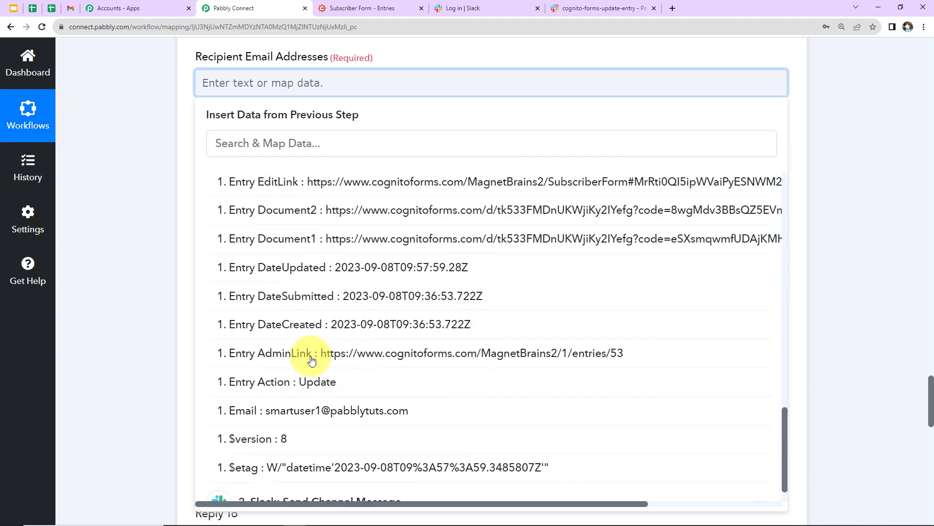
pyautogui.click(283, 413)
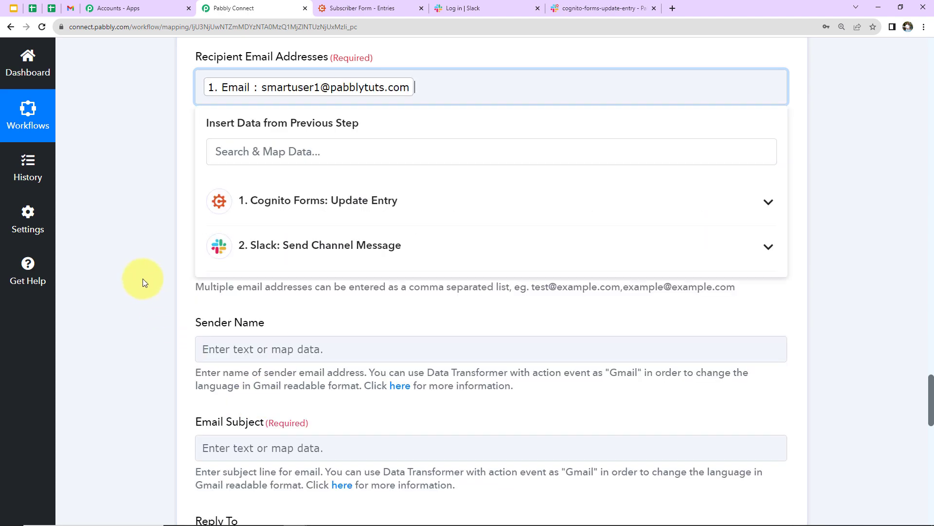
pyautogui.click(143, 278)
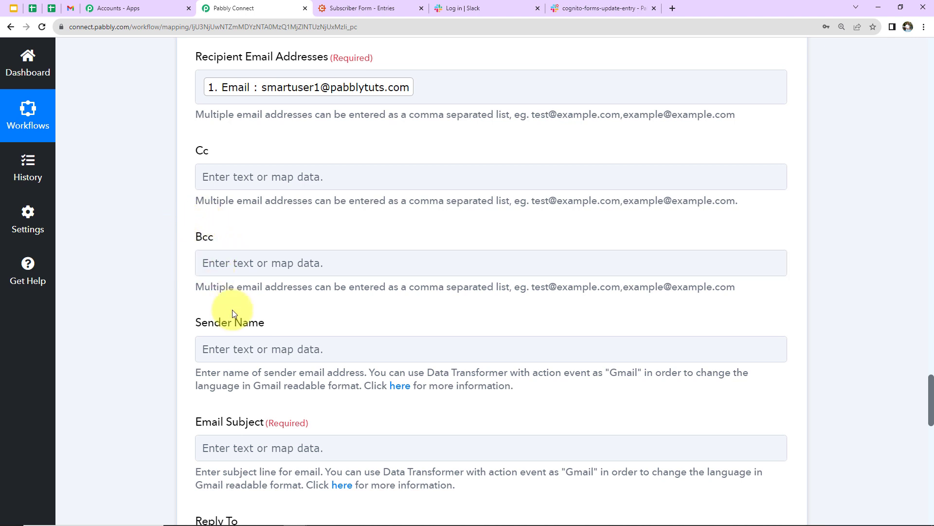
# - Set sender name ABC Ltd. and subject 'Cognito Foms Entry Successfully Updated'
pyautogui.click(218, 349)
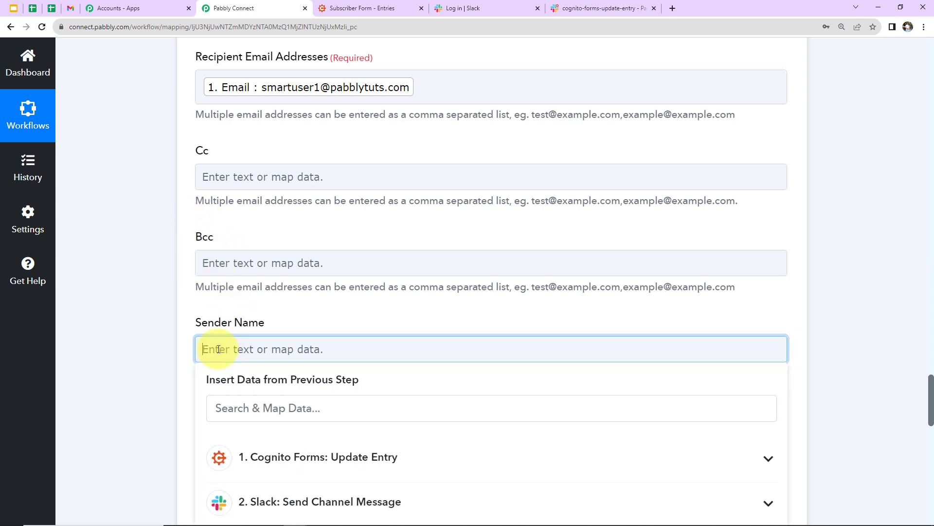
pyautogui.write('ABC Ltd.')
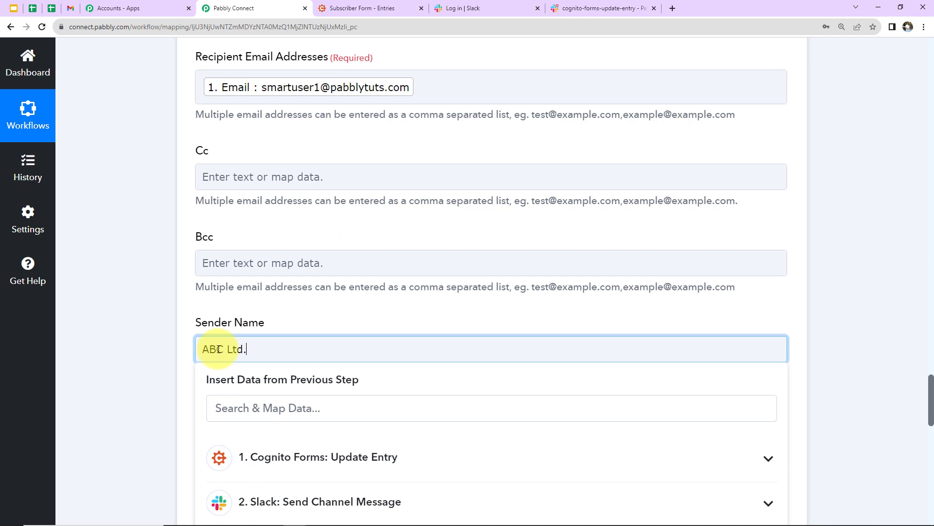
pyautogui.click(167, 270)
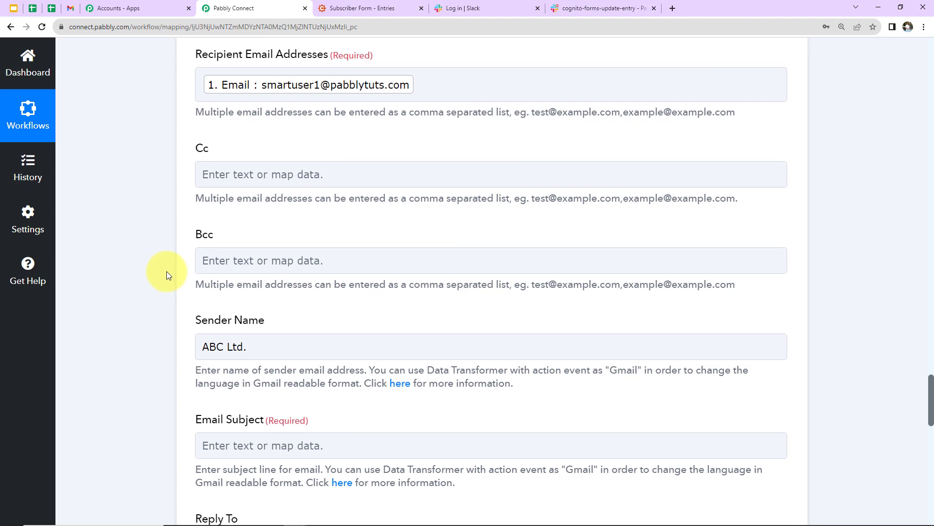
pyautogui.scroll(-5, 166, 271)
pyautogui.click(213, 221)
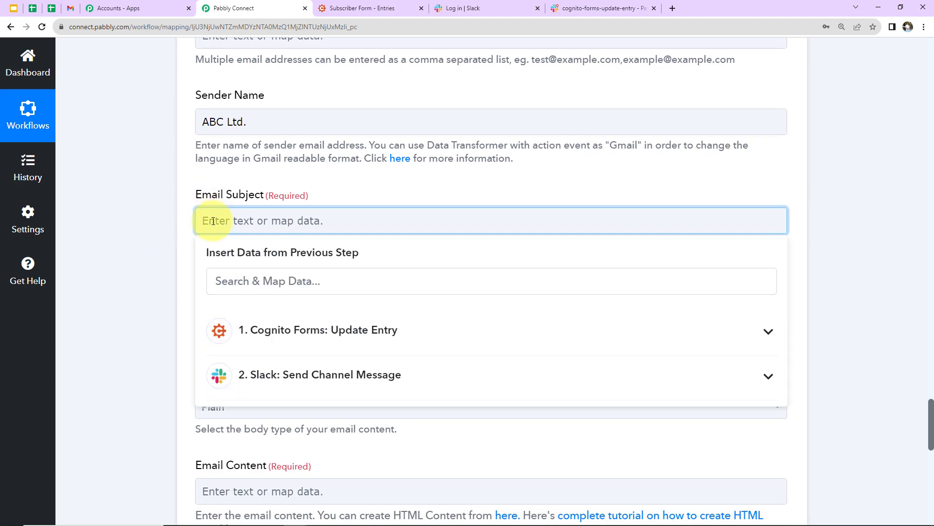
pyautogui.write('Cognito Foms Entry Successfully Updated')
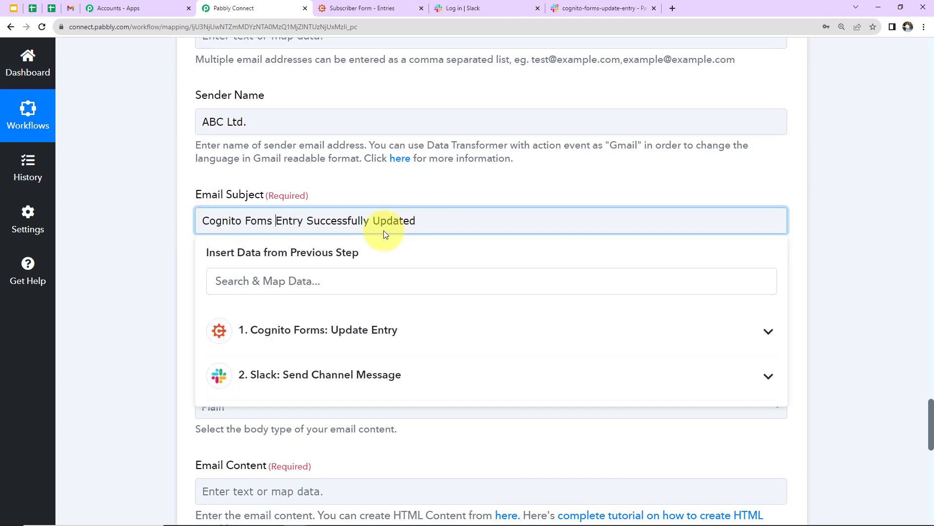
pyautogui.click(120, 232)
pyautogui.scroll(-2, 121, 232)
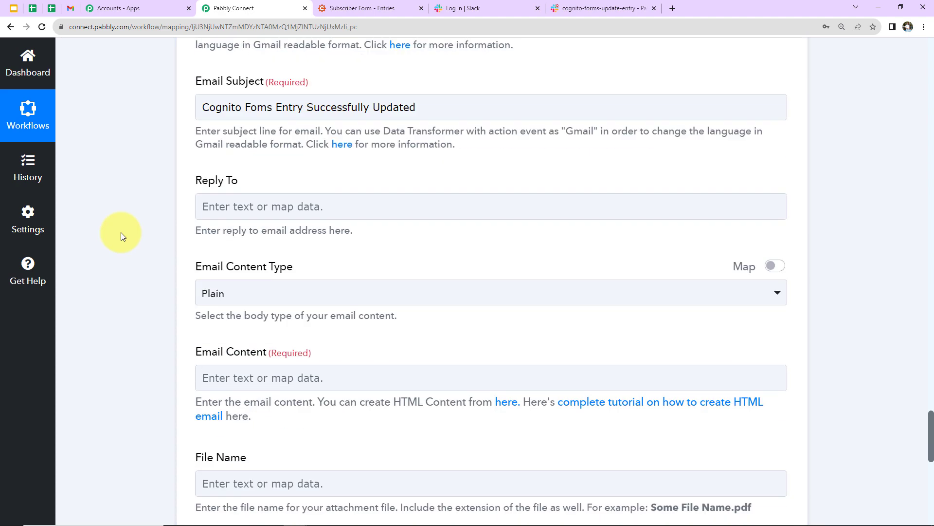
pyautogui.scroll(-2, 228, 269)
pyautogui.click(228, 269)
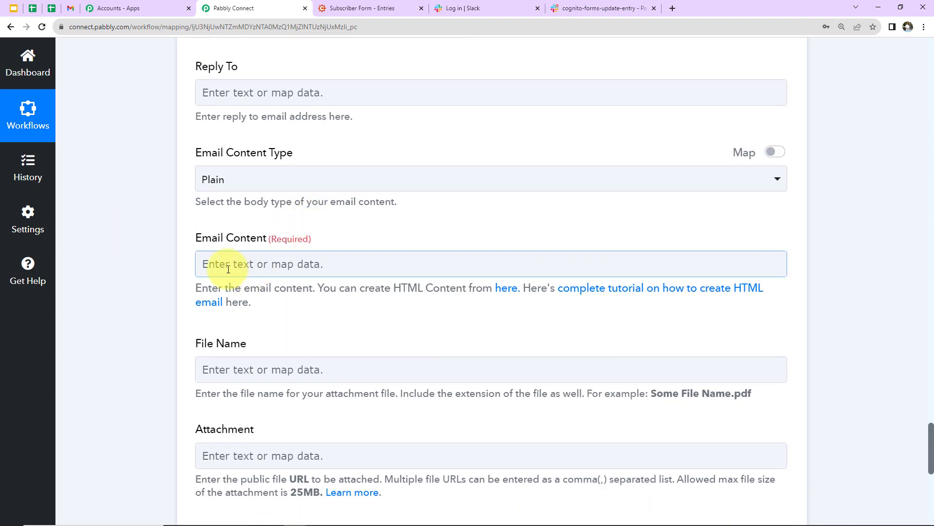
# - Start the email body with 'Dear' followed by the entry's mapped first name
pyautogui.click(246, 262)
pyautogui.write('Dear')
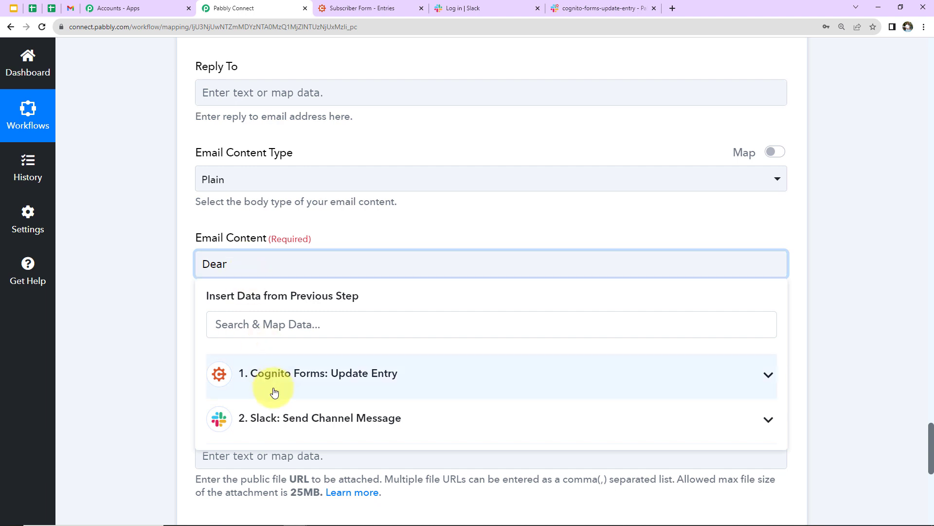
pyautogui.click(402, 389)
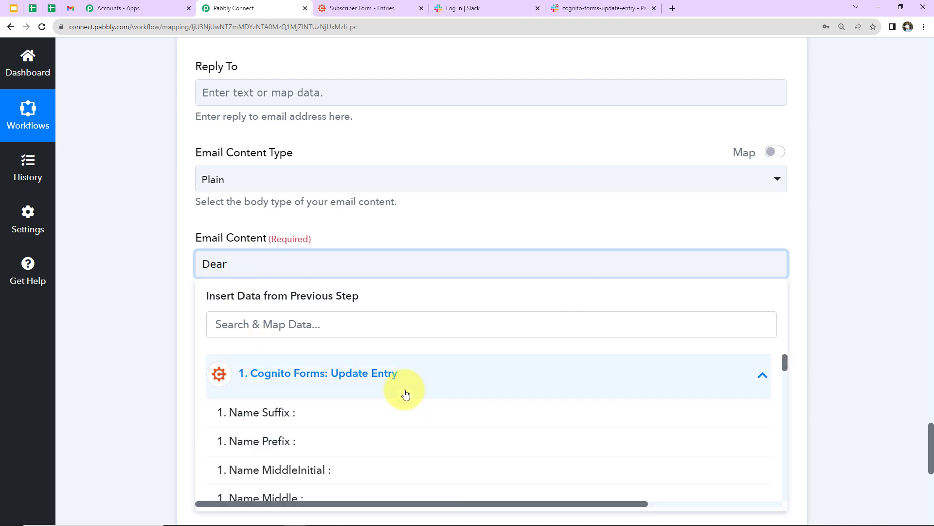
pyautogui.scroll(-3, 405, 402)
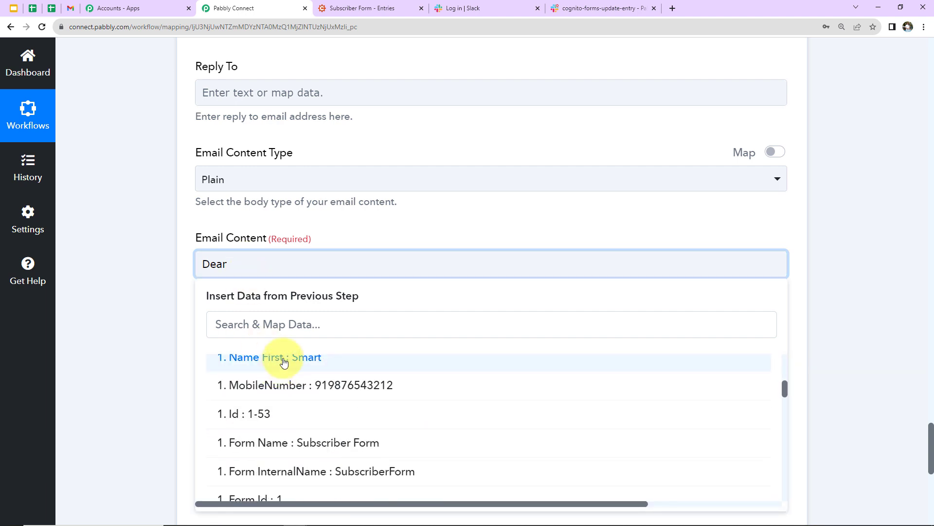
pyautogui.click(254, 359)
pyautogui.write(',')
pyautogui.press('Return')
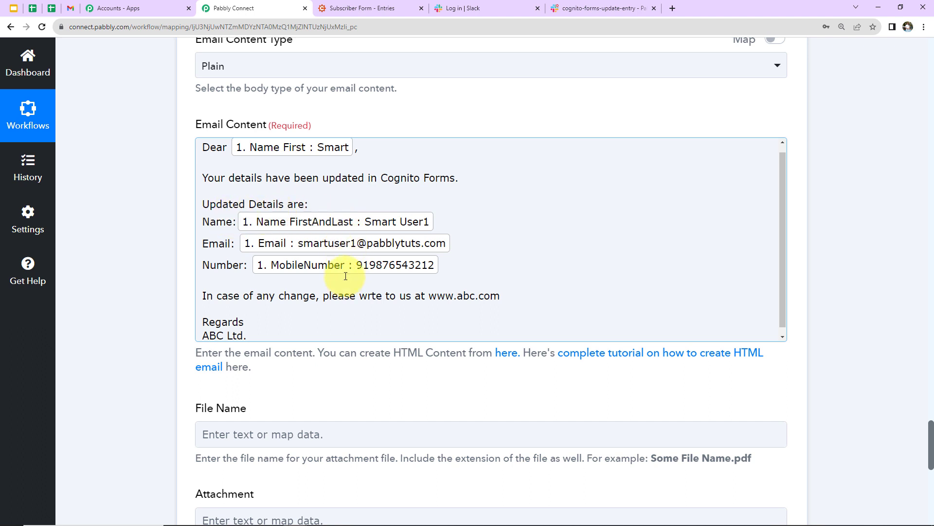
# - Correct 'wrte' to 'write' in the email body
pyautogui.click(368, 295)
pyautogui.write('i')
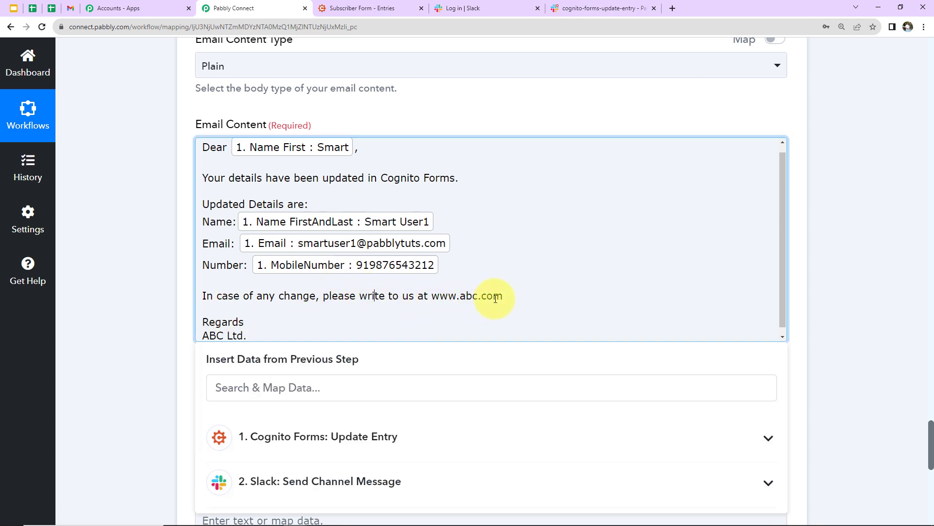
pyautogui.click(163, 310)
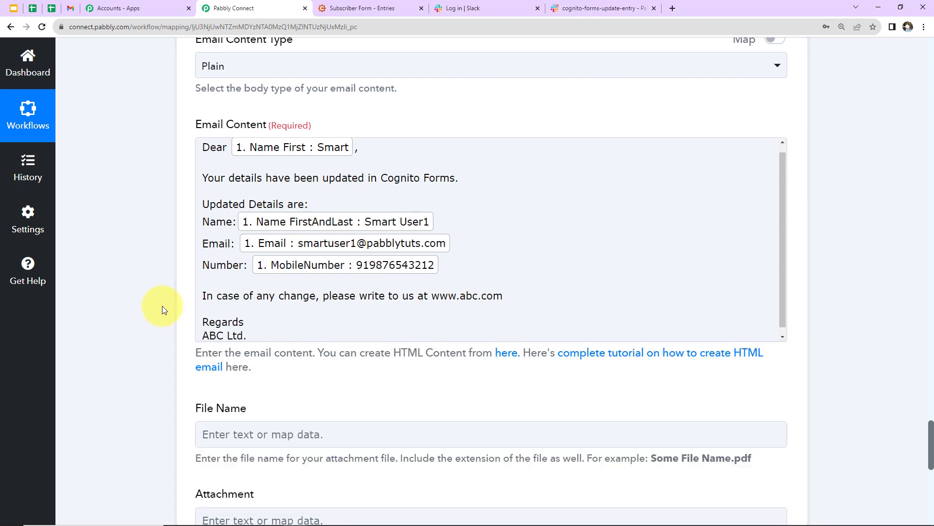
pyautogui.scroll(-5, 163, 309)
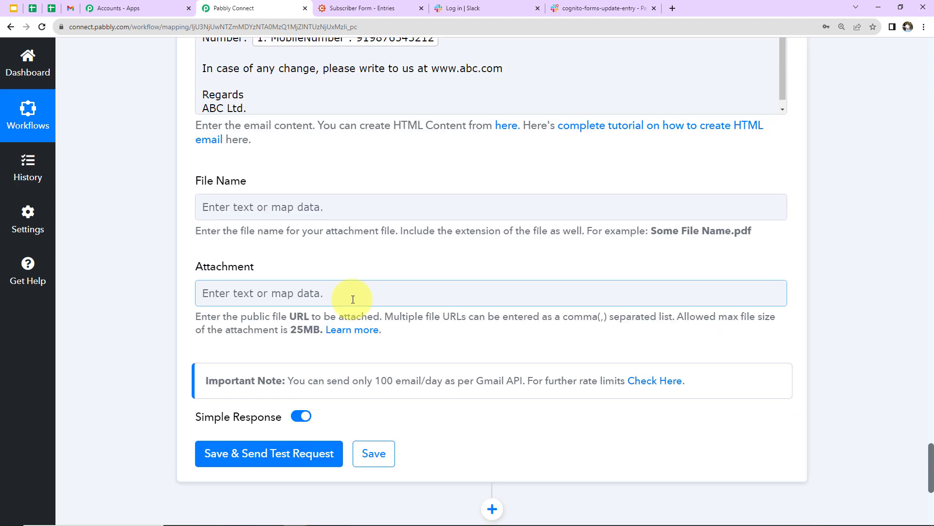
# - Save the Gmail step and send a test email, confirming a 'sent' status
pyautogui.click(210, 207)
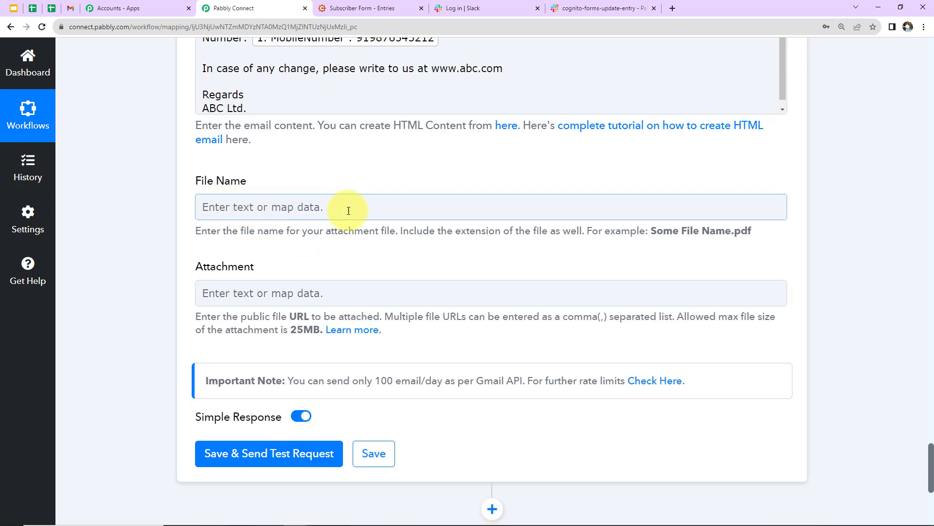
pyautogui.click(236, 292)
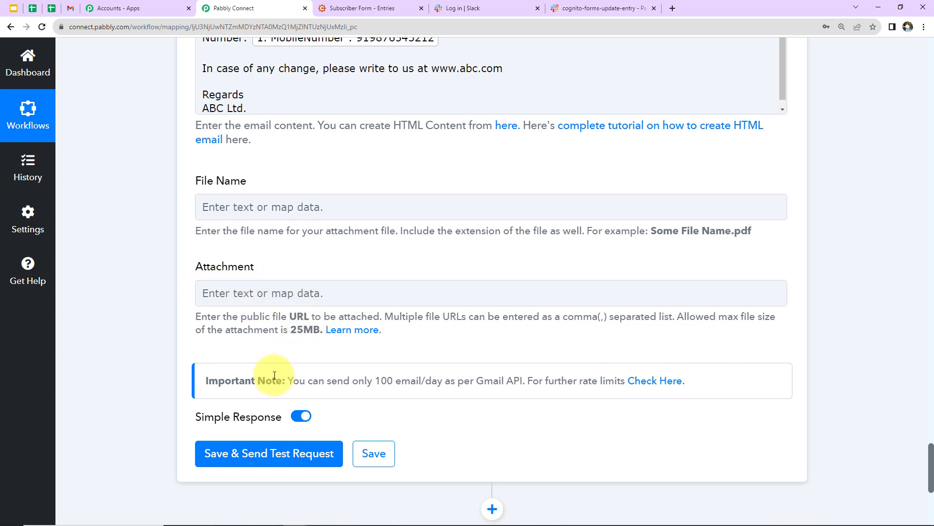
pyautogui.scroll(-3, 275, 375)
pyautogui.click(246, 346)
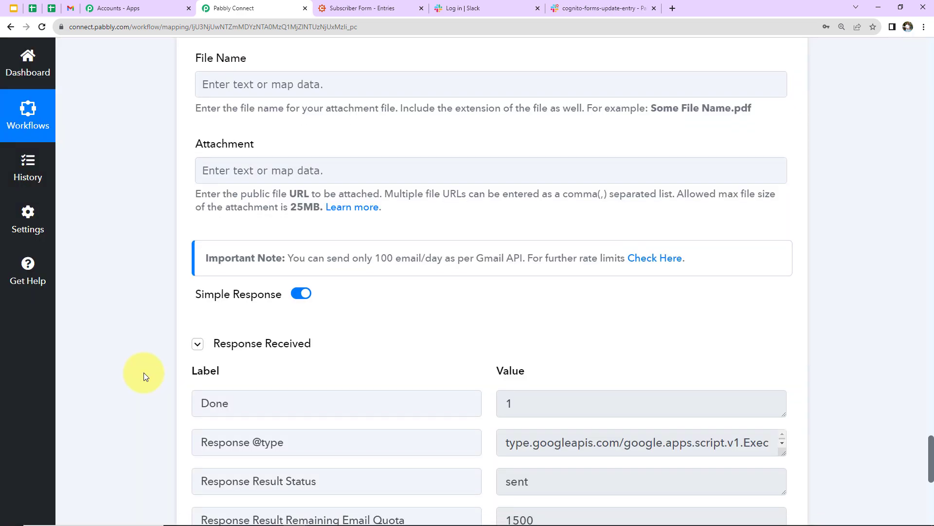
pyautogui.scroll(-2, 144, 372)
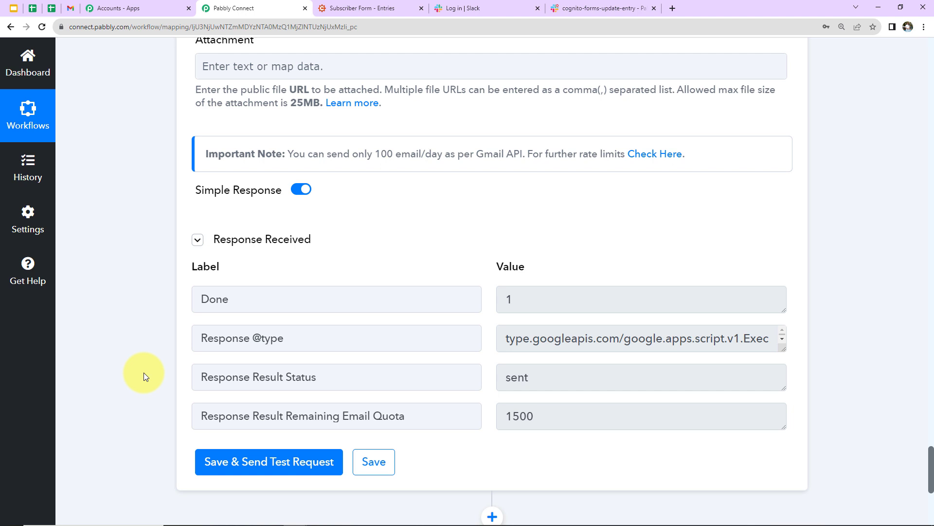
pyautogui.click(70, 8)
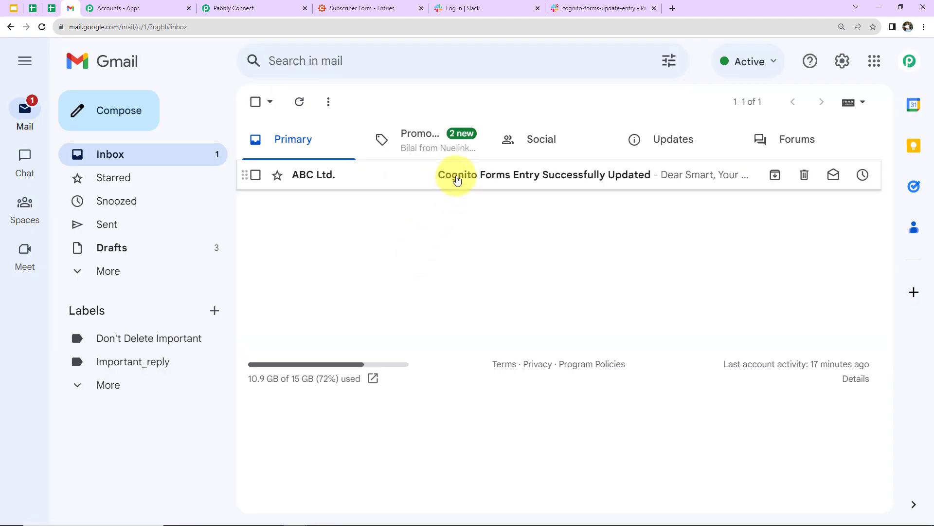
# - Open ABC Ltd.'s update confirmation email, then go to the Cognito Forms entries
pyautogui.click(457, 180)
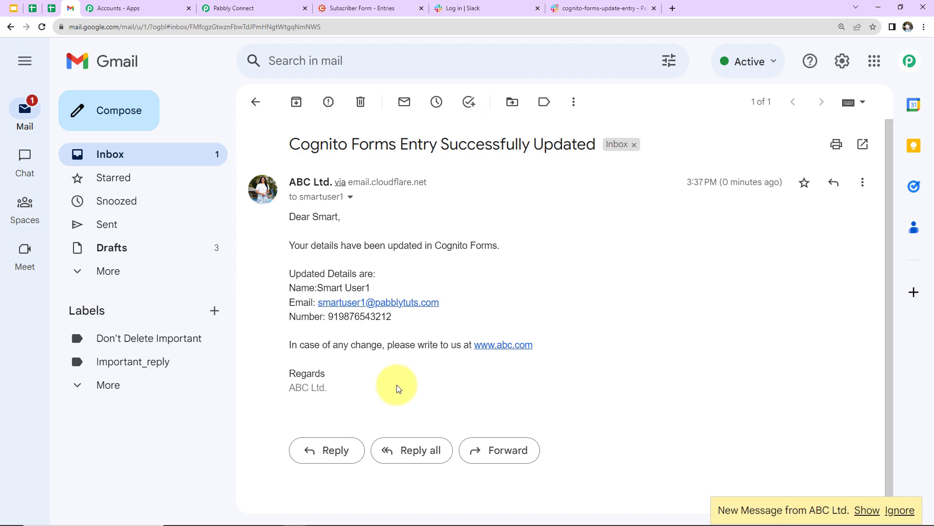
pyautogui.click(379, 10)
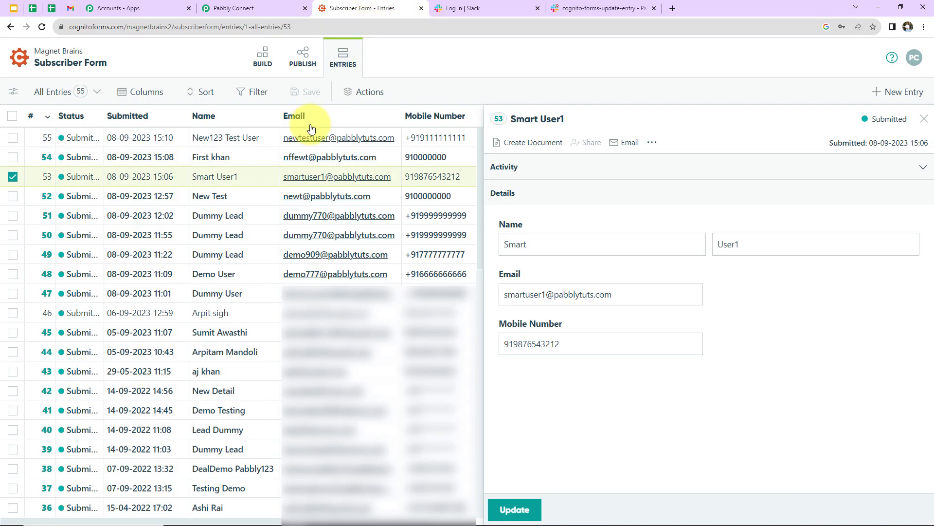
# - Append 12345 to entry 48's last name, replace its mobile number, and update it
pyautogui.click(210, 276)
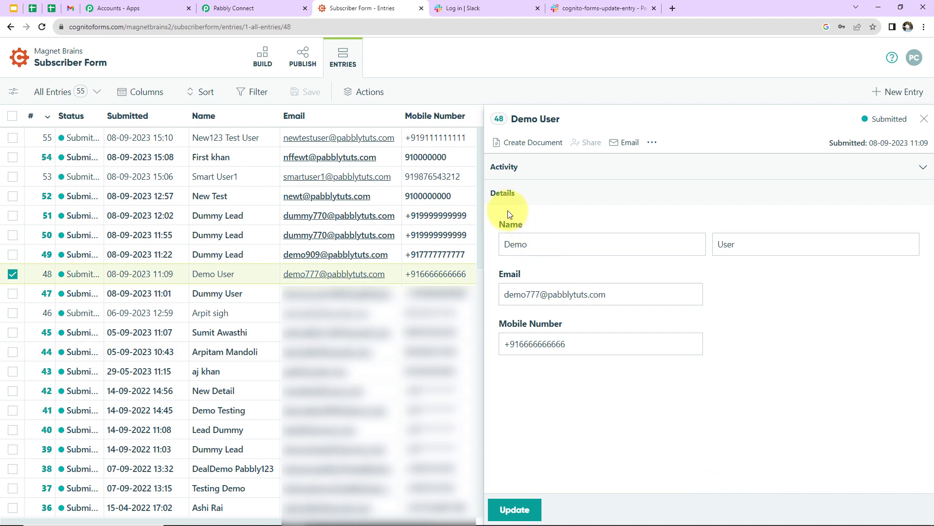
pyautogui.click(778, 245)
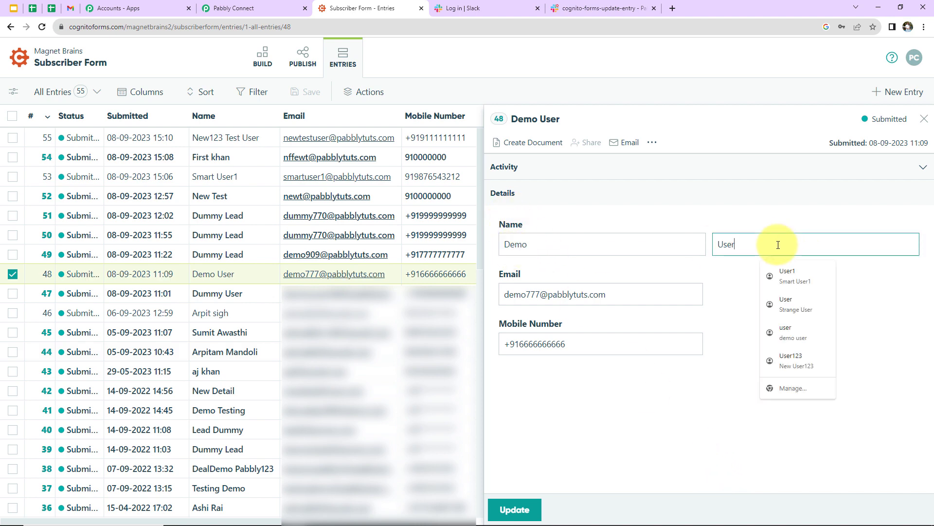
pyautogui.write('12345')
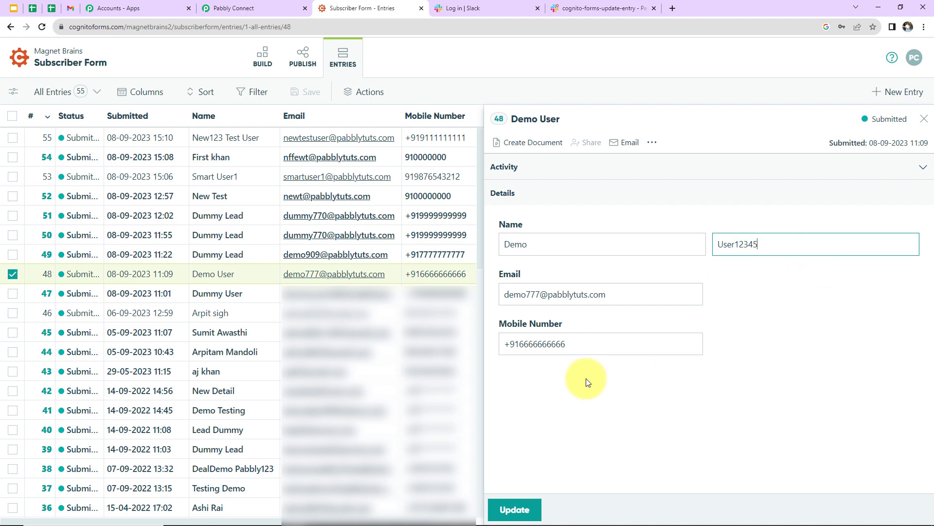
pyautogui.click(563, 344)
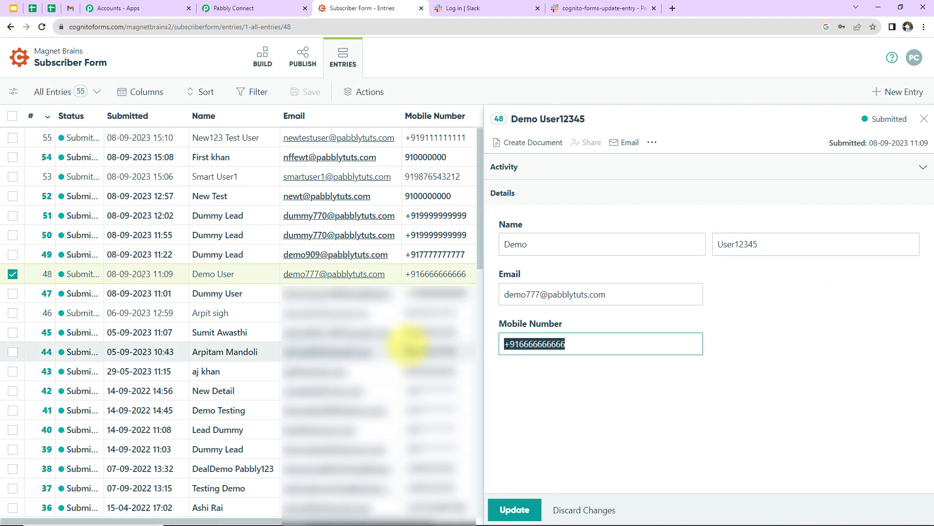
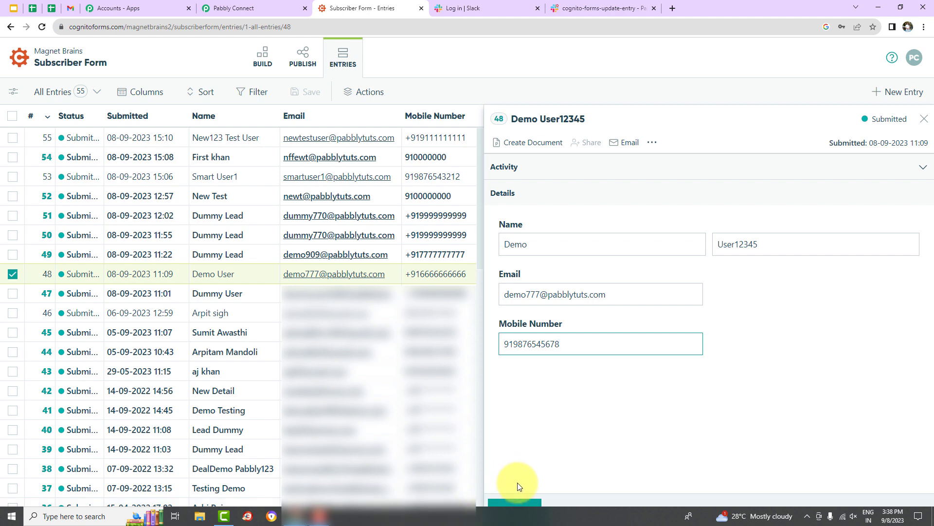
pyautogui.click(515, 511)
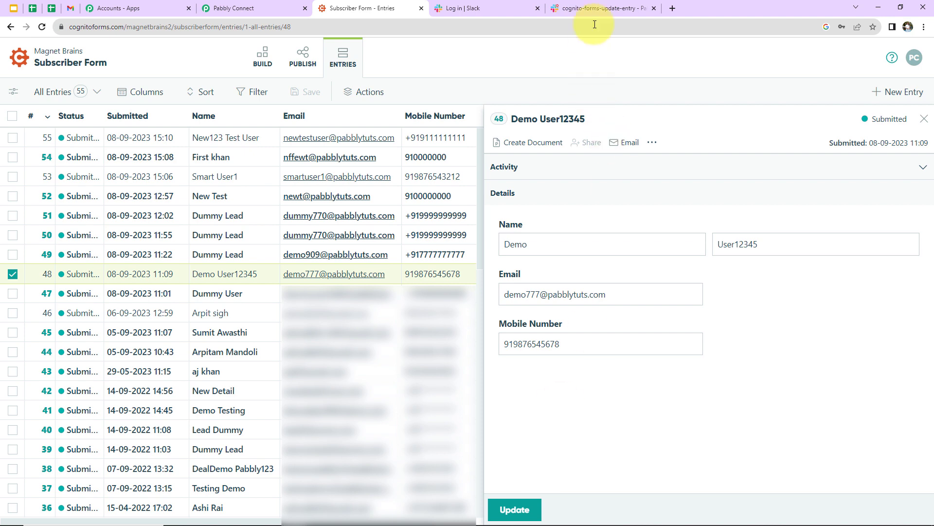
# - Check the new message in the Slack channel, then go back to Gmail
pyautogui.click(591, 7)
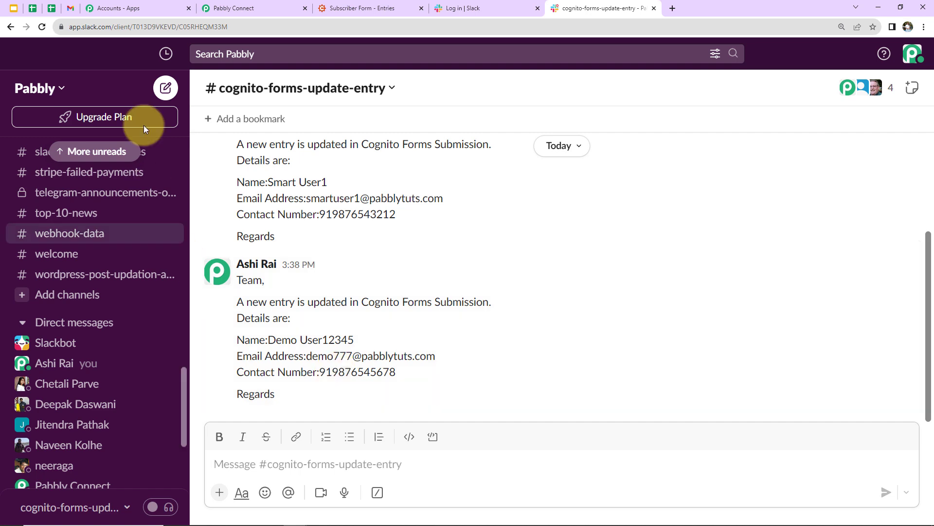
pyautogui.click(71, 8)
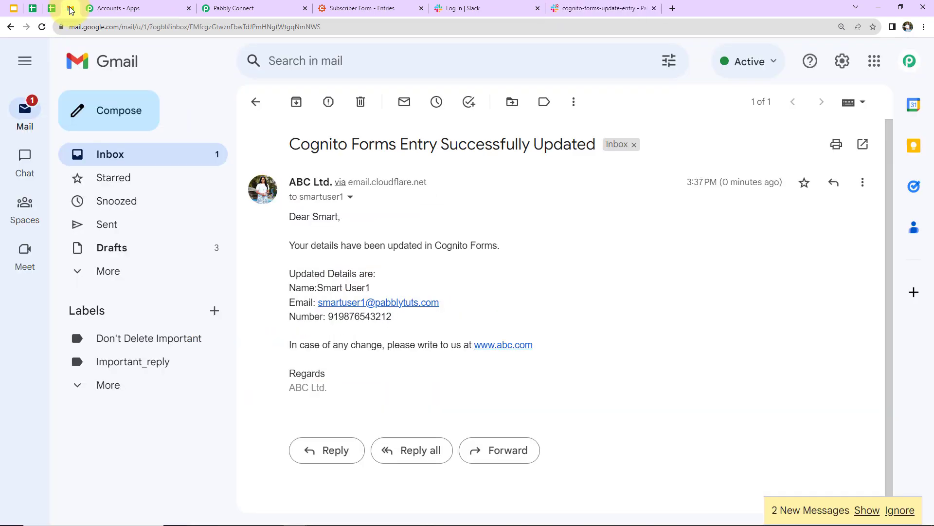
# - Read the full 'Cognito Forms Entry Successfully Updated' email for entry 48, then return to Pabbly Connect
pyautogui.click(102, 165)
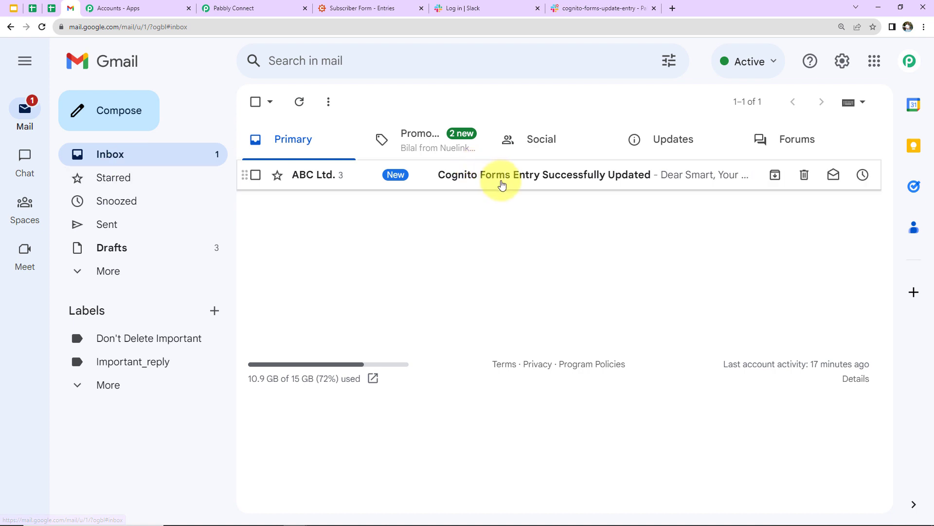
pyautogui.click(501, 176)
pyautogui.scroll(-2, 464, 279)
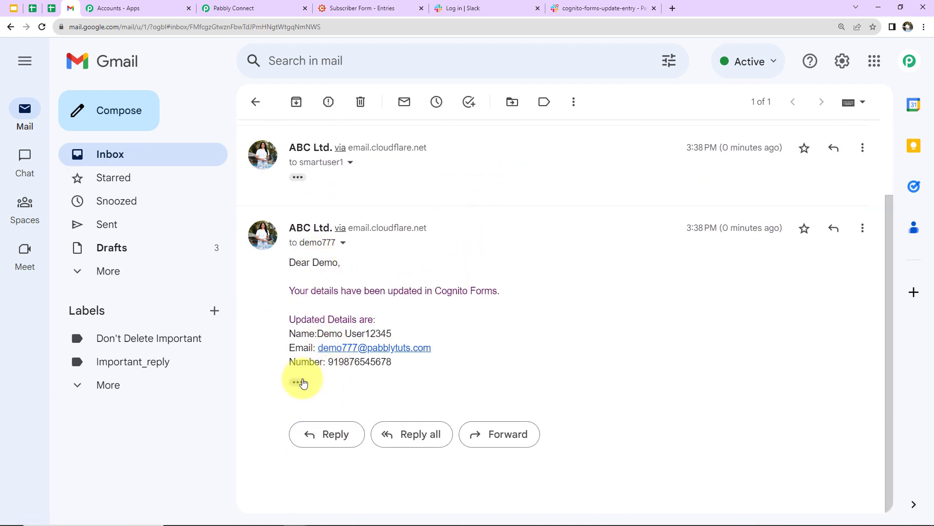
pyautogui.click(298, 382)
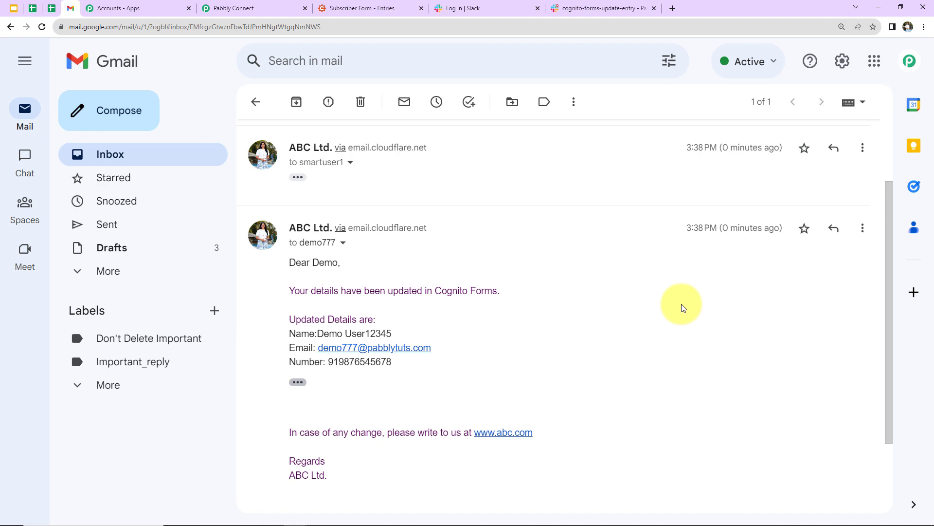
pyautogui.click(265, 8)
pyautogui.scroll(20, 656, 426)
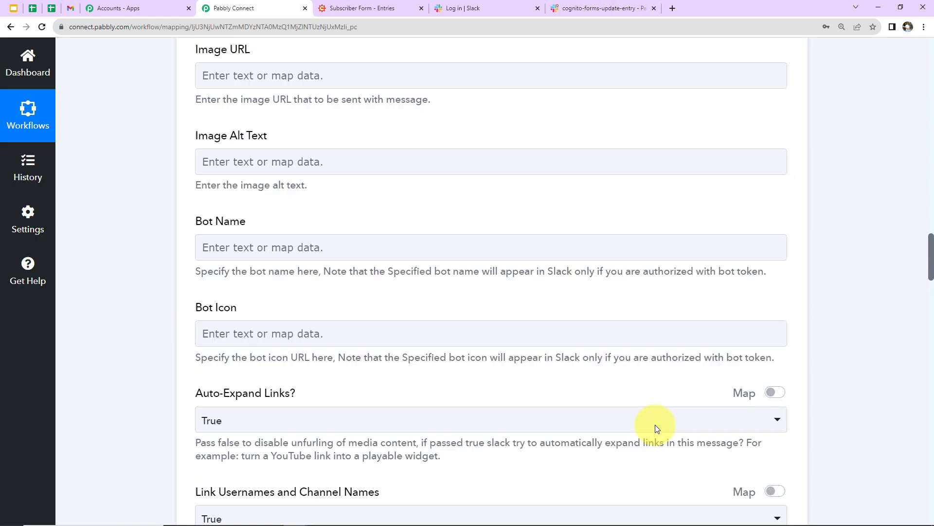
# - Collapse the Cognito Forms Update Entry trigger and the Slack channel message steps
pyautogui.scroll(10, 655, 425)
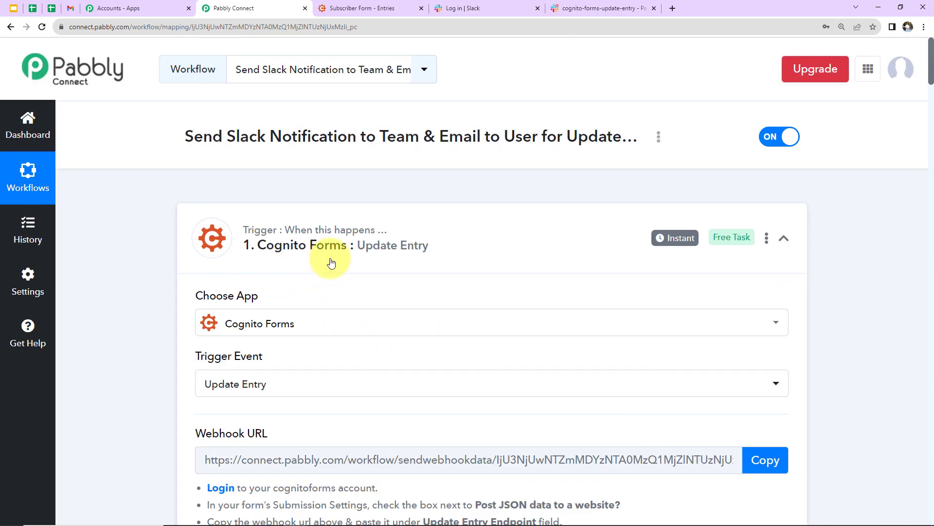
pyautogui.click(783, 239)
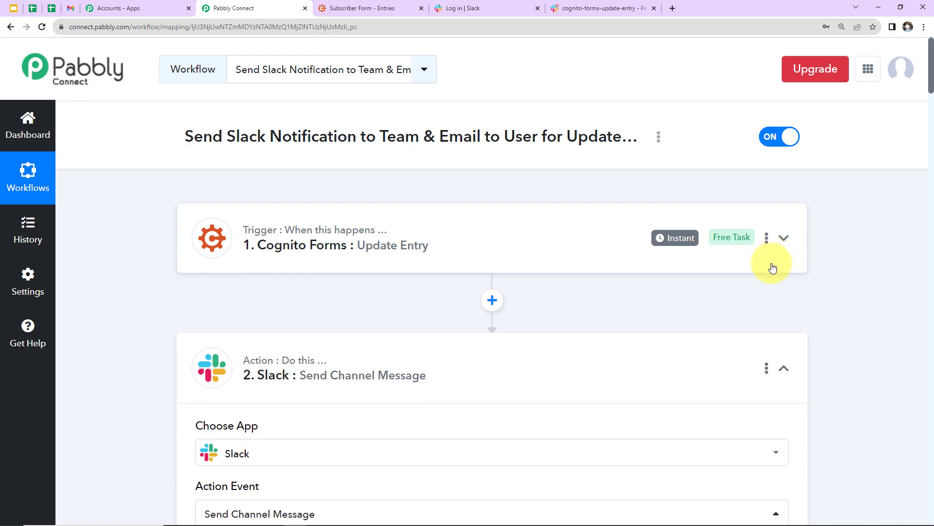
pyautogui.click(782, 375)
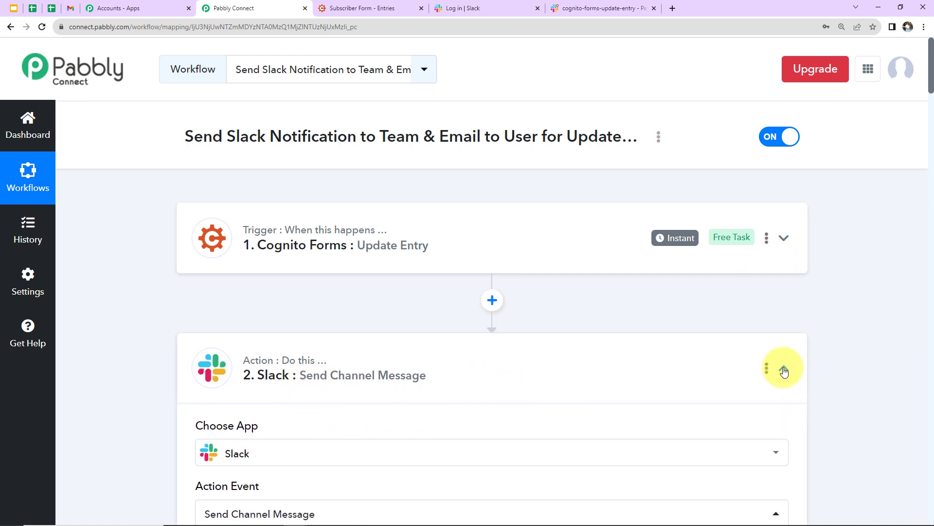
pyautogui.scroll(-2, 677, 394)
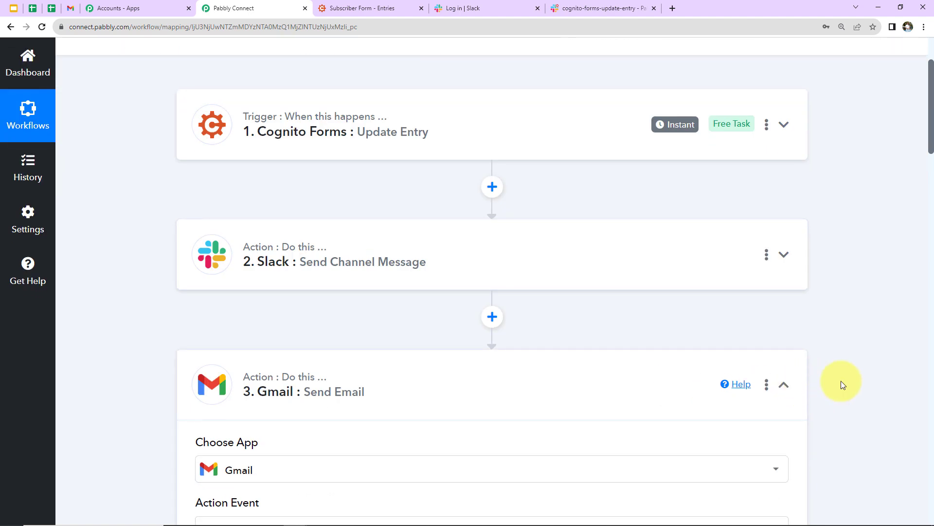
pyautogui.scroll(2, 841, 381)
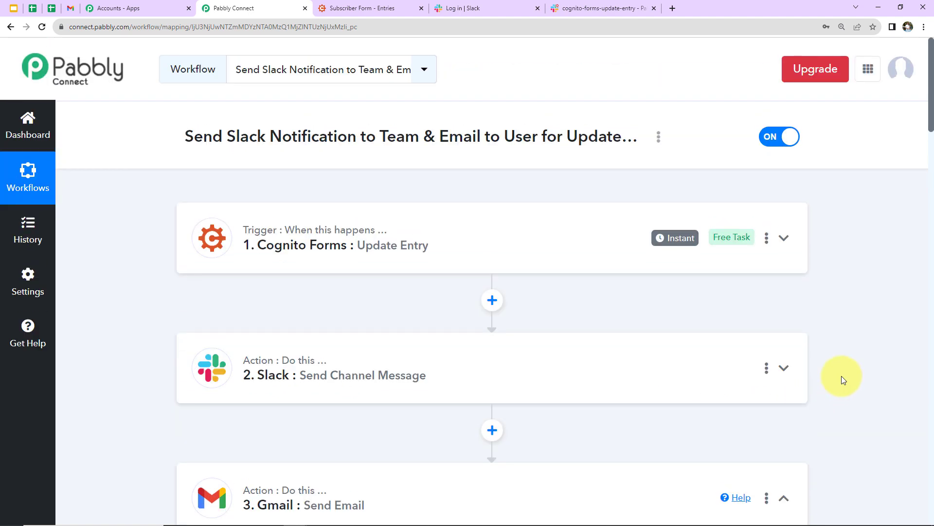